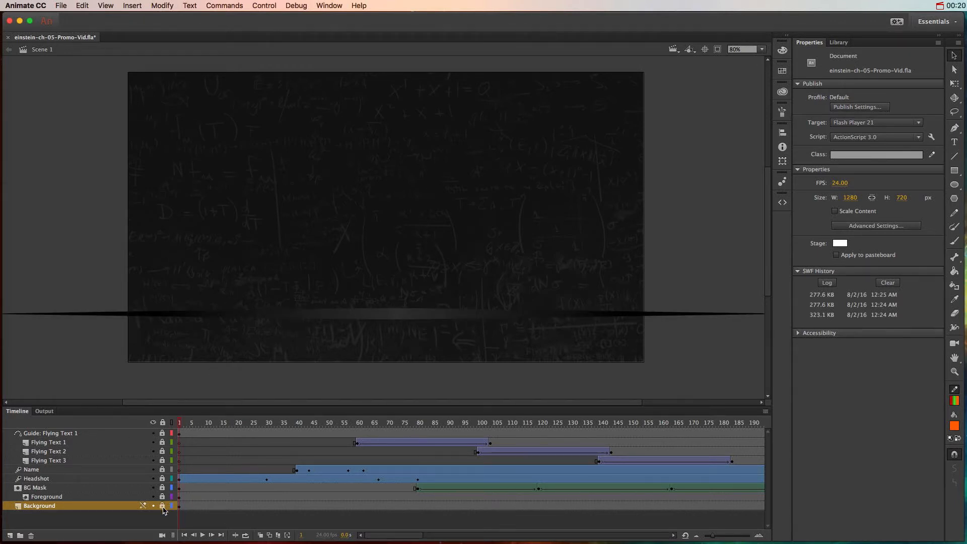
Hide the Background, Foreground, BG Mask, Headshot and Name layers and preview the flying text animation along the timeline.
click(153, 506)
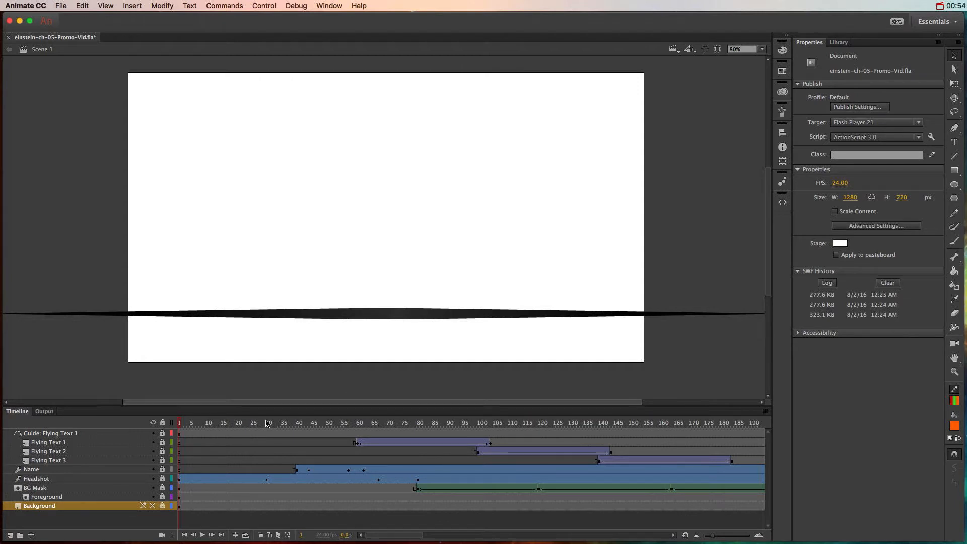
drag(181, 425, 282, 424)
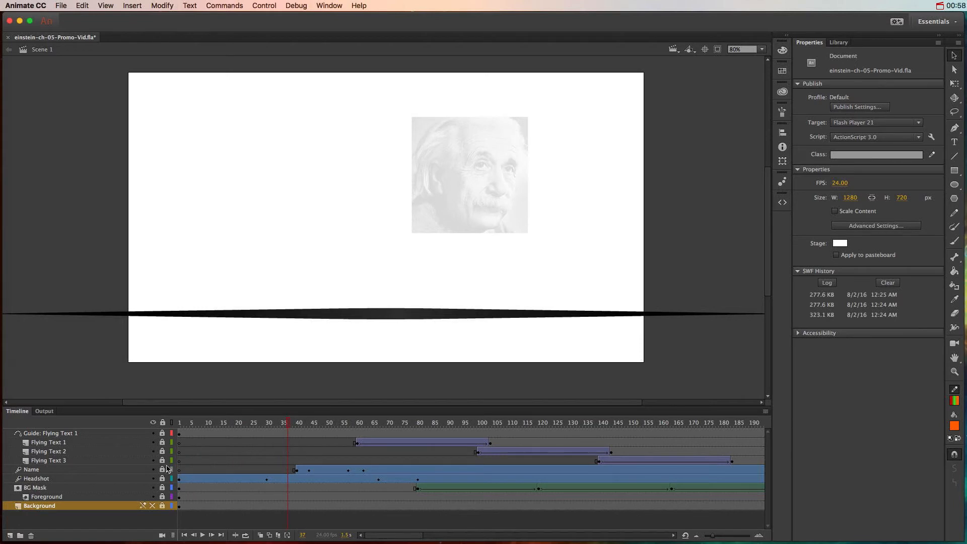
drag(153, 470, 153, 496)
drag(296, 428, 734, 431)
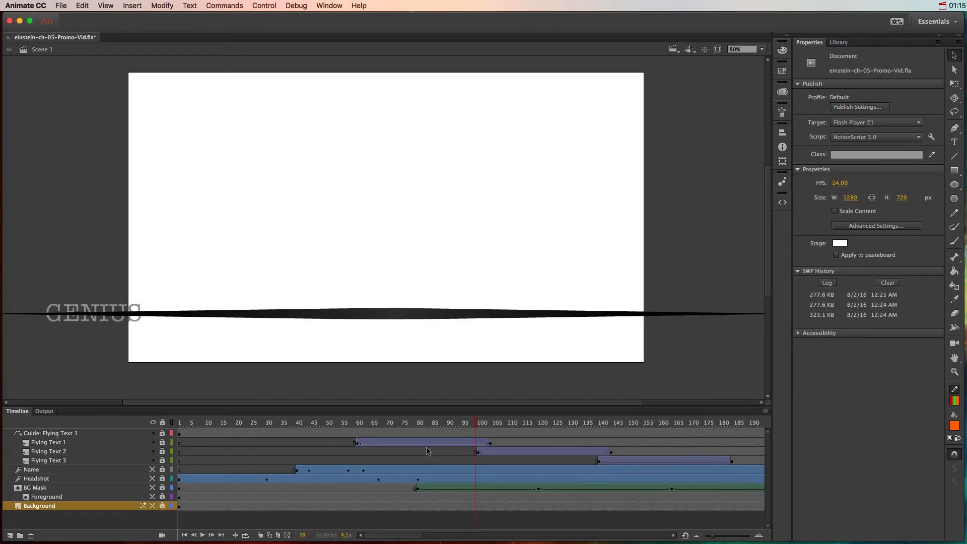
click(424, 442)
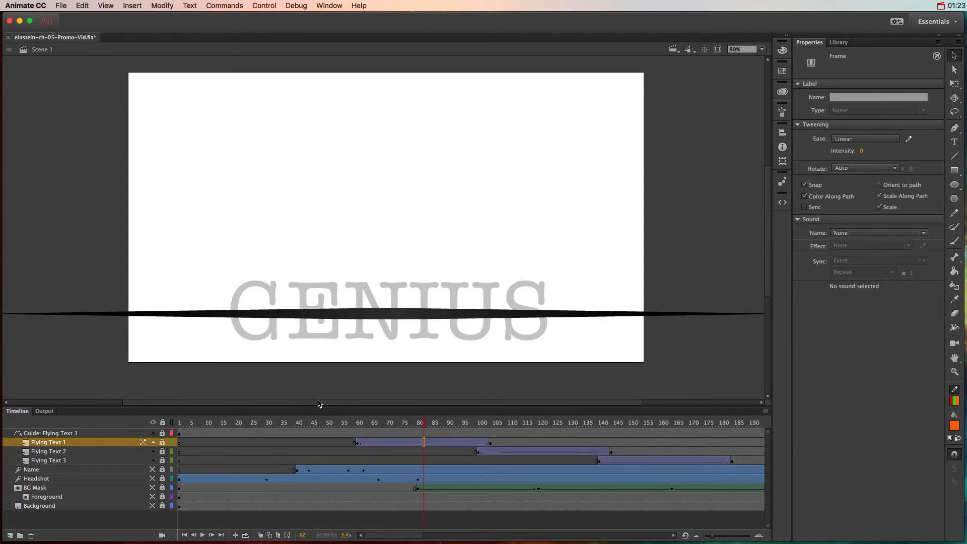
Open the recent file einstein-ch-05-Promo-Vid-tutorial.fla.
click(61, 6)
mouse_move(96, 48)
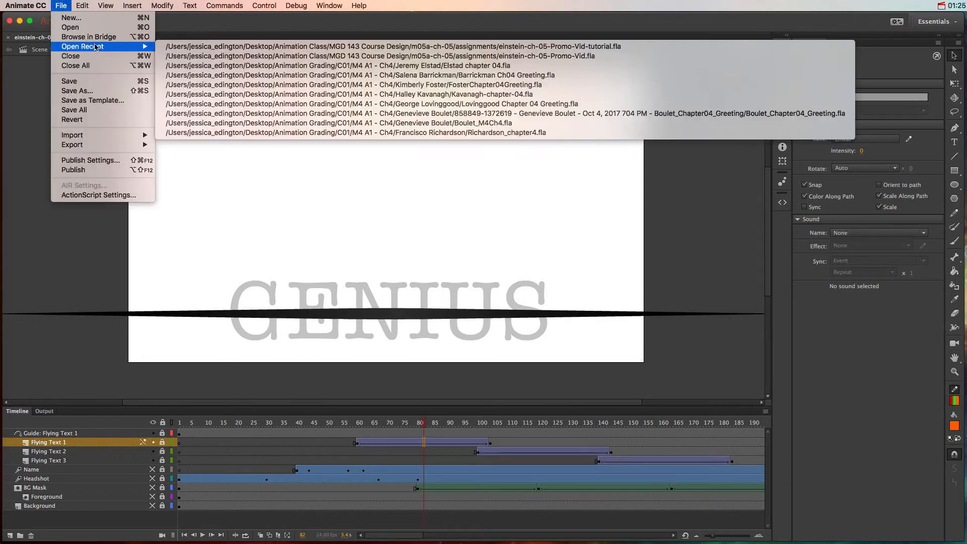
click(201, 49)
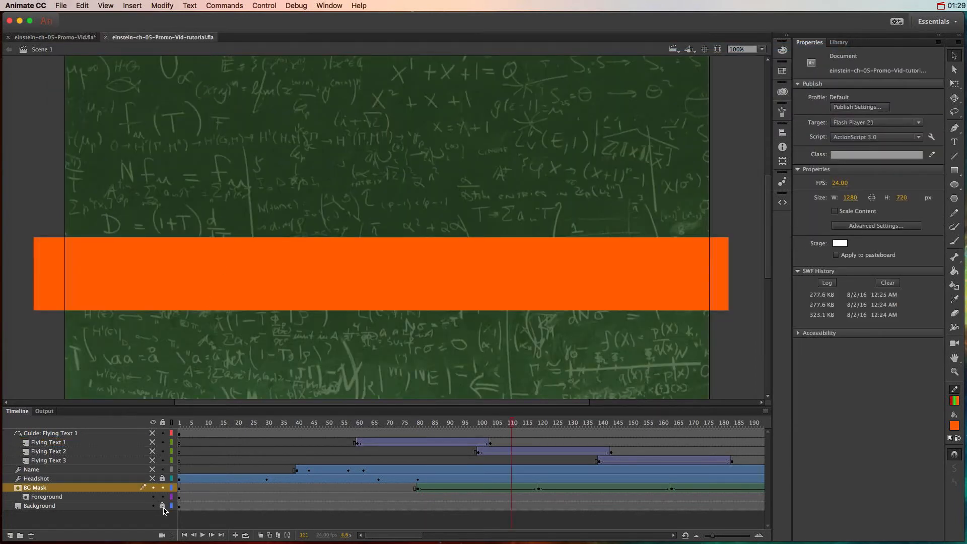
Hide and lock the Background, Foreground and BG Mask layers, and show the text guide and the three Flying Text layers.
drag(153, 506, 153, 488)
click(162, 488)
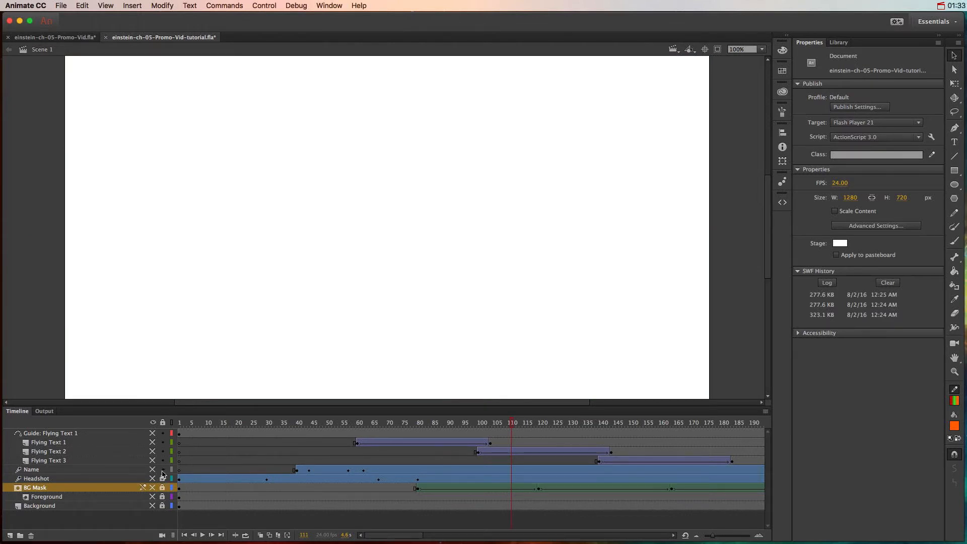
drag(153, 460, 153, 433)
Delete the Guide: Flying Text 1 layer and the Flying Text 1, Flying Text 2 and Flying Text 3 layers.
click(109, 435)
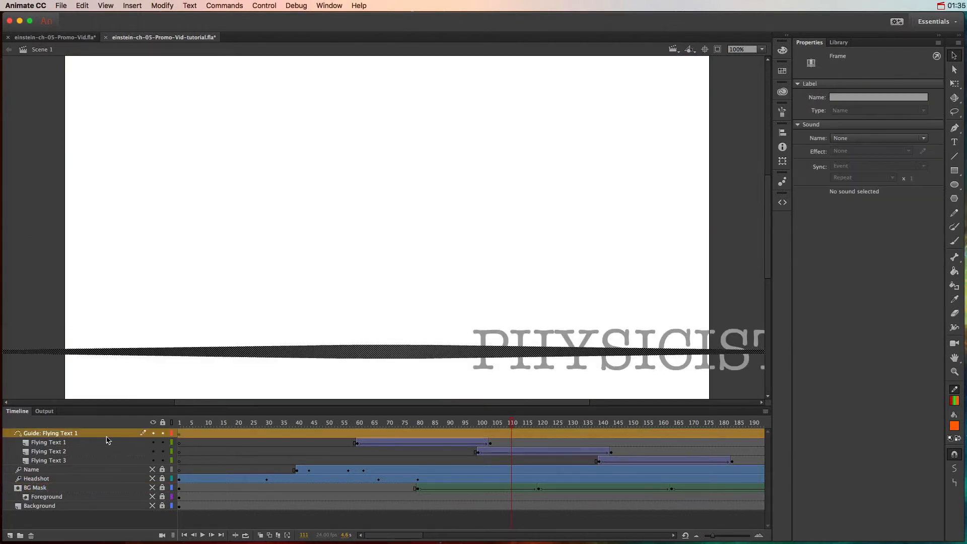
shift+click(100, 460)
click(32, 535)
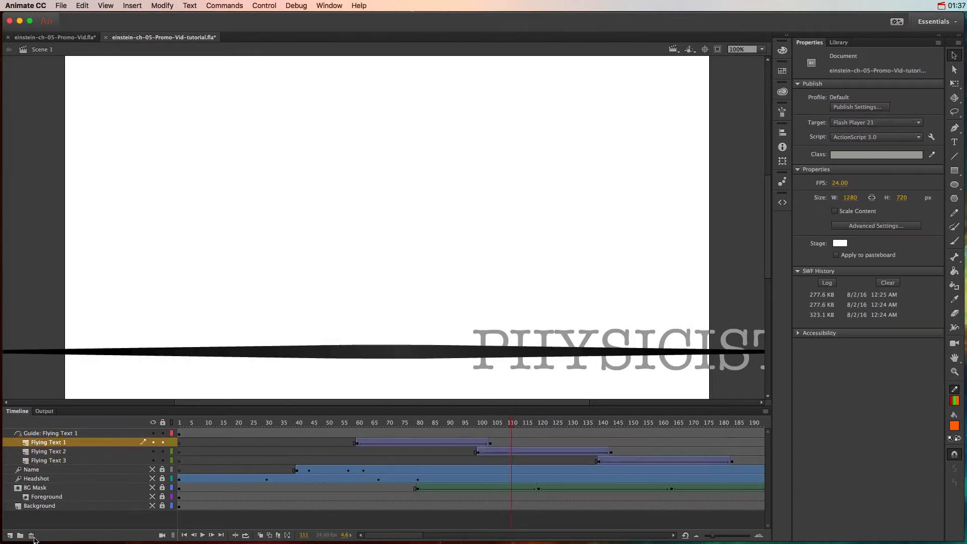
click(52, 452)
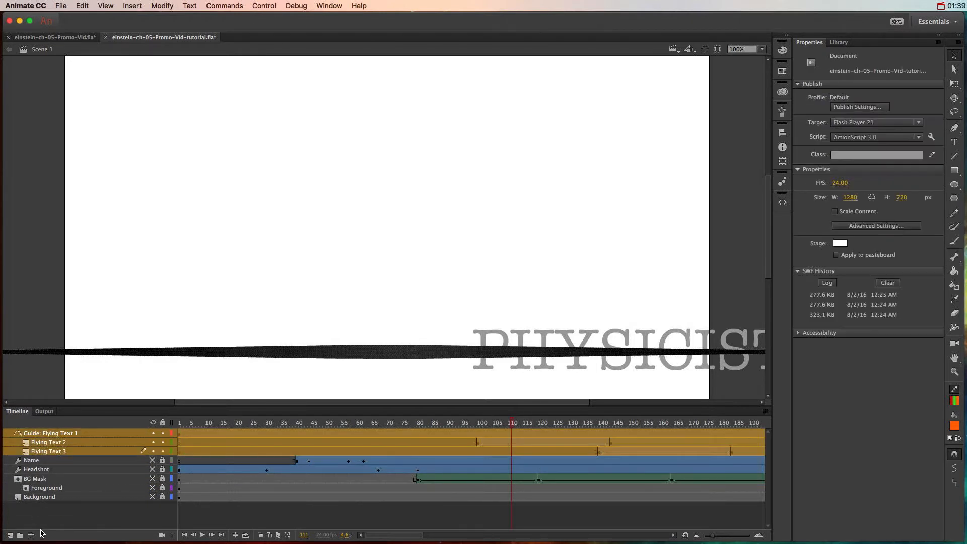
click(44, 434)
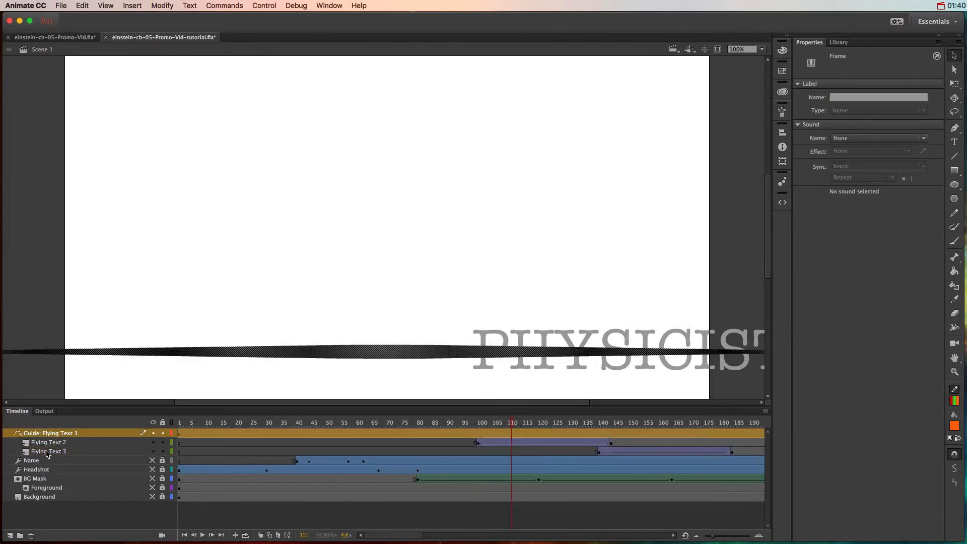
shift+click(48, 453)
click(31, 536)
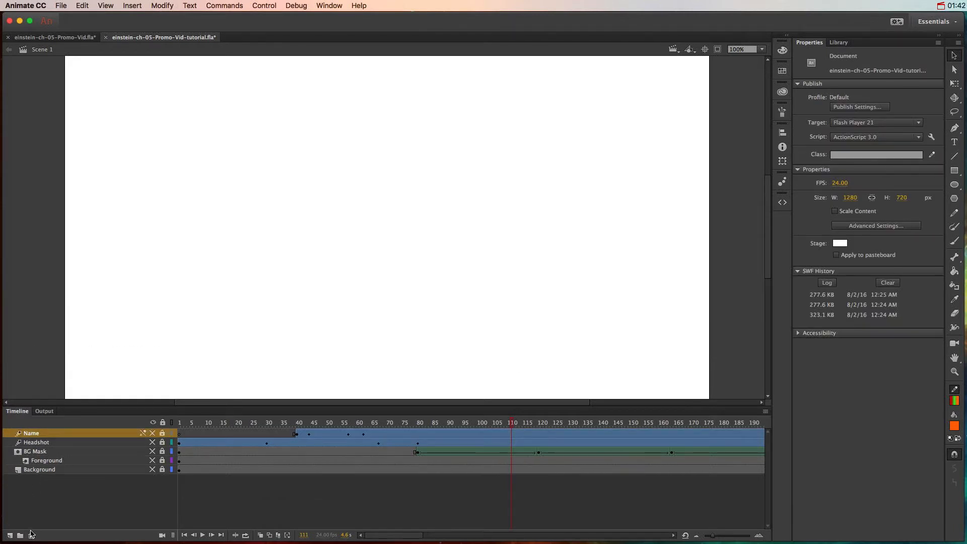
Add four new layers above the Name layer.
click(10, 536)
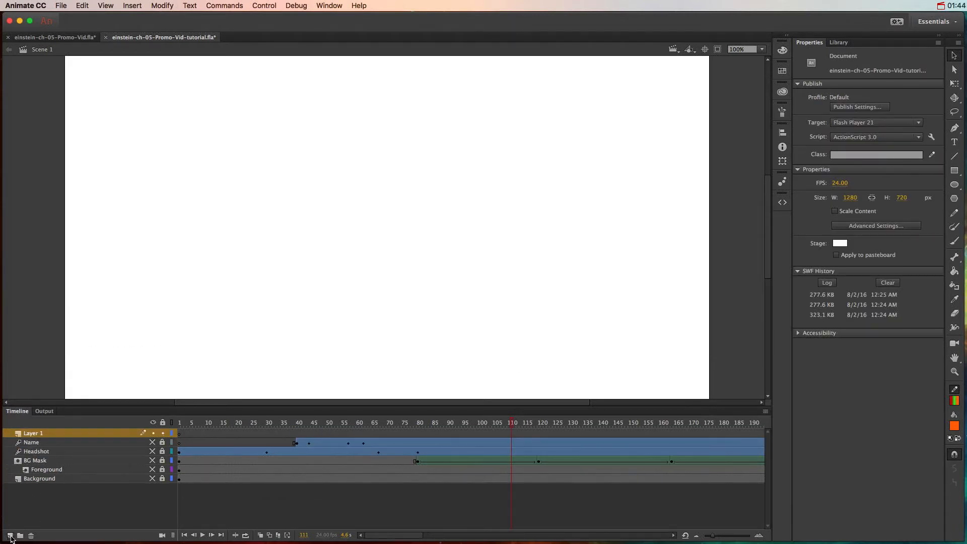
click(10, 536)
click(10, 536)
click(10, 536)
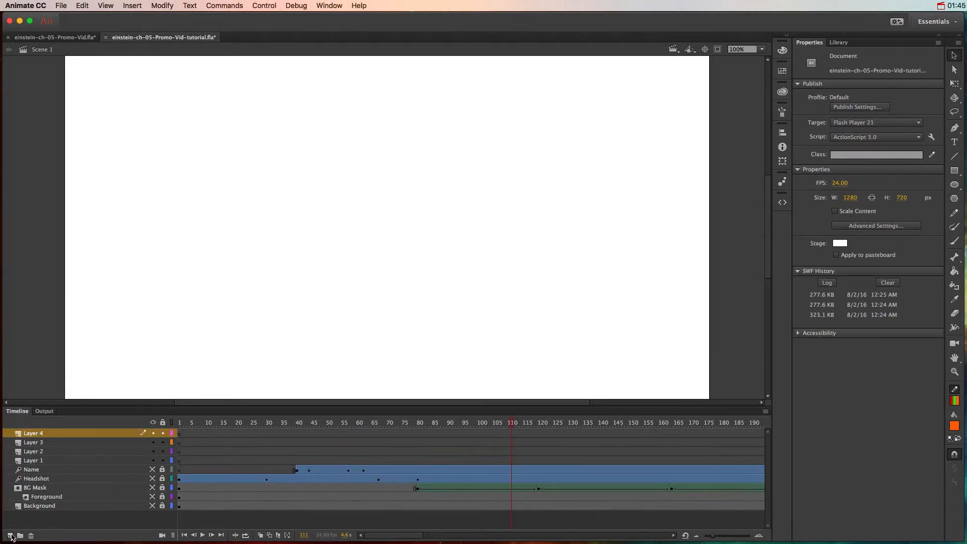
Rename Layer 1 as Genius and Layer 2 as Physicist.
double_click(35, 461)
text(Genius)
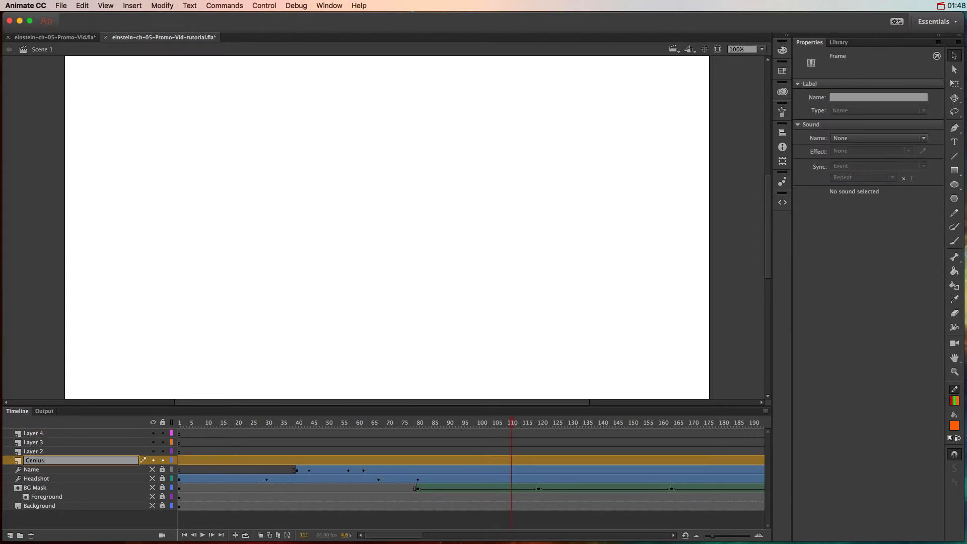
key(Return)
double_click(32, 451)
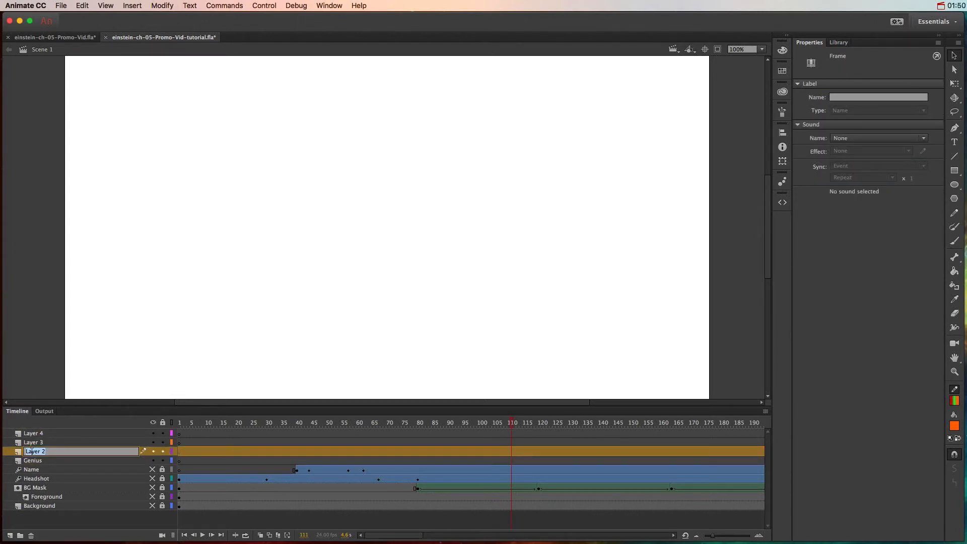
text(PHysicist)
key(Return)
Rename Layer 3 as Pacifist and Layer 4 as Guide.
double_click(38, 443)
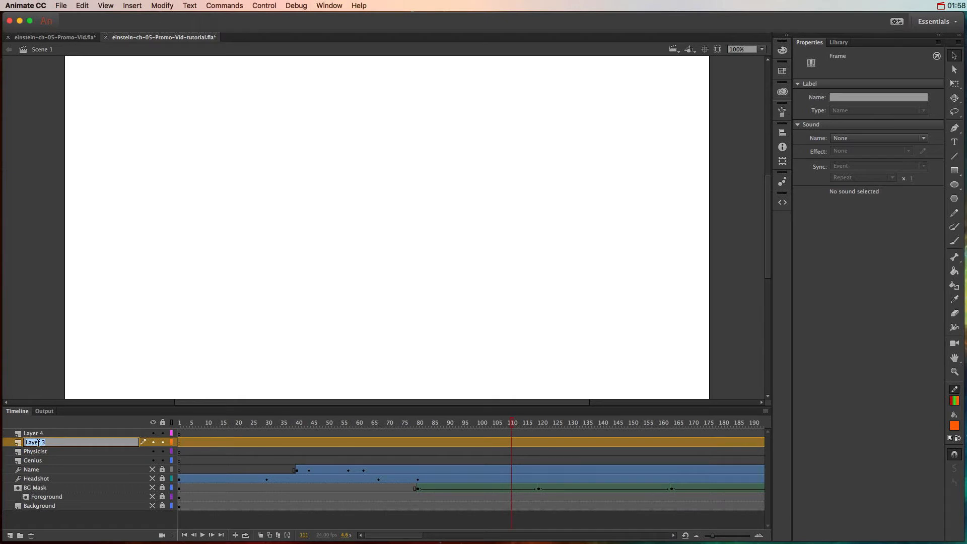
text(Pacifist)
key(Return)
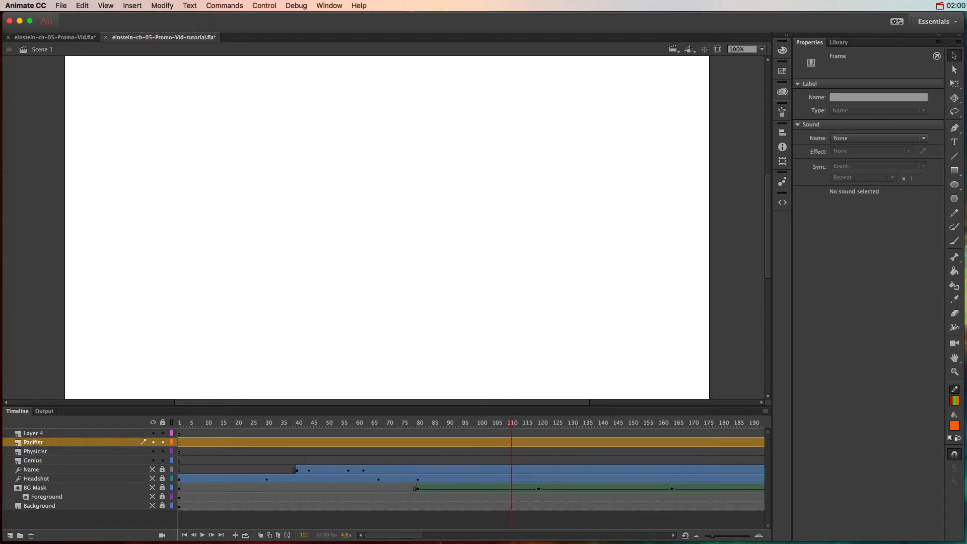
click(36, 435)
double_click(36, 435)
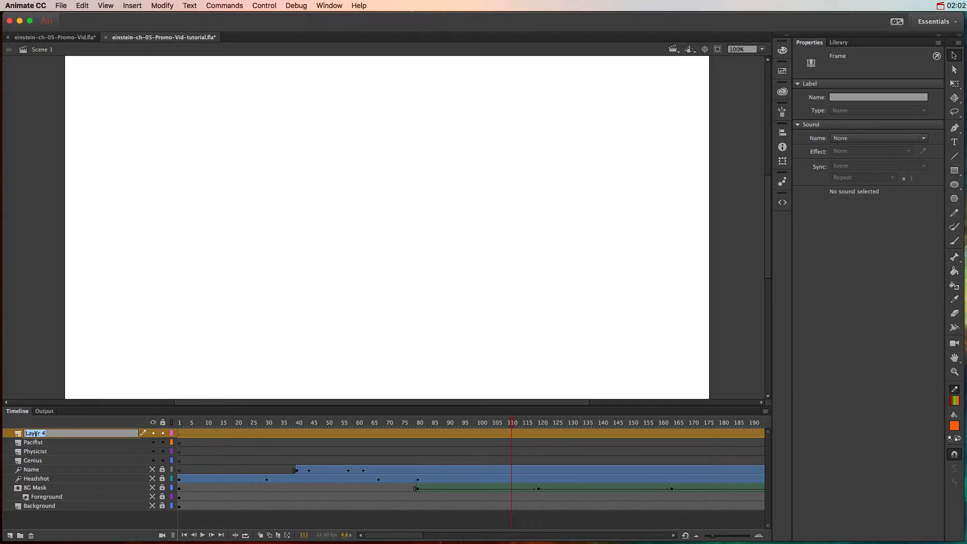
text(Guide)
key(Return)
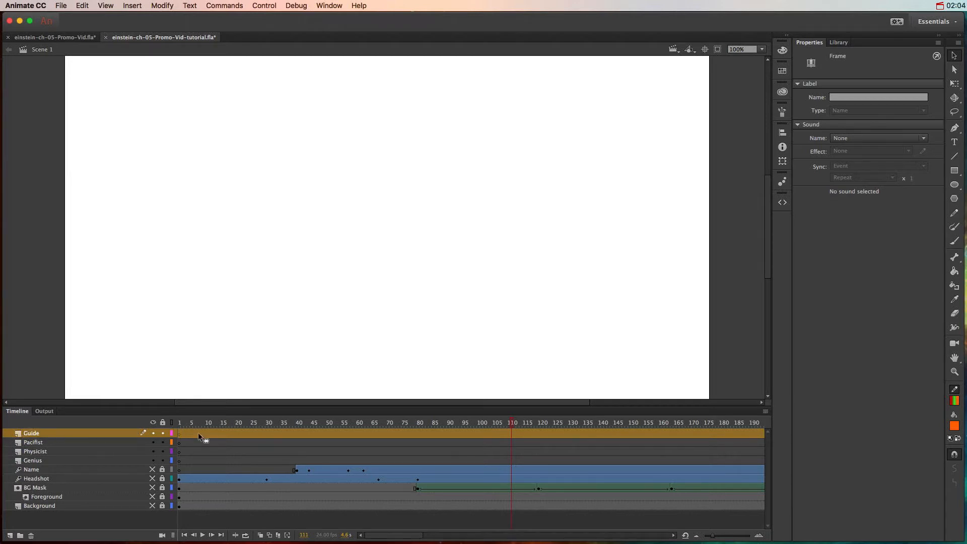
Show the Background layer and set the stage zoom to 70%.
click(153, 506)
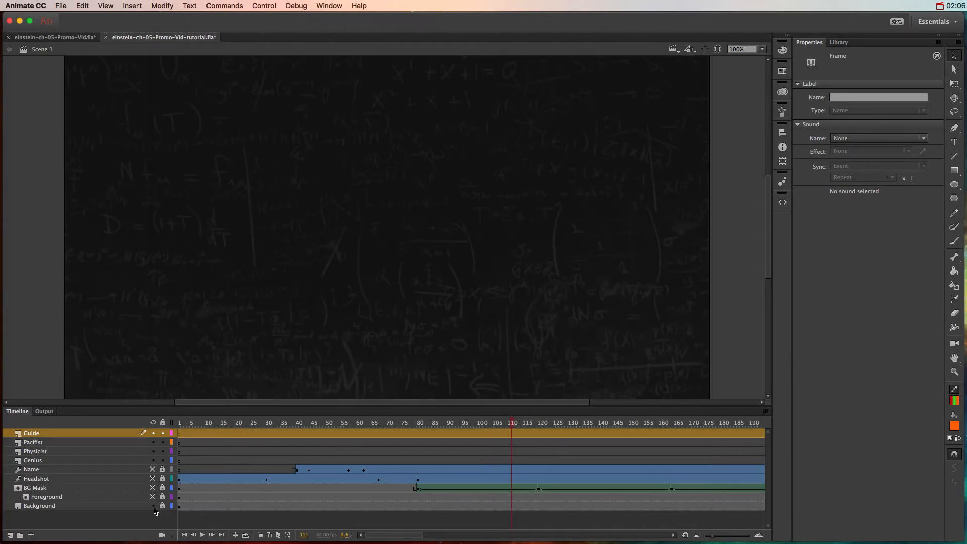
click(752, 48)
text(70)
key(Return)
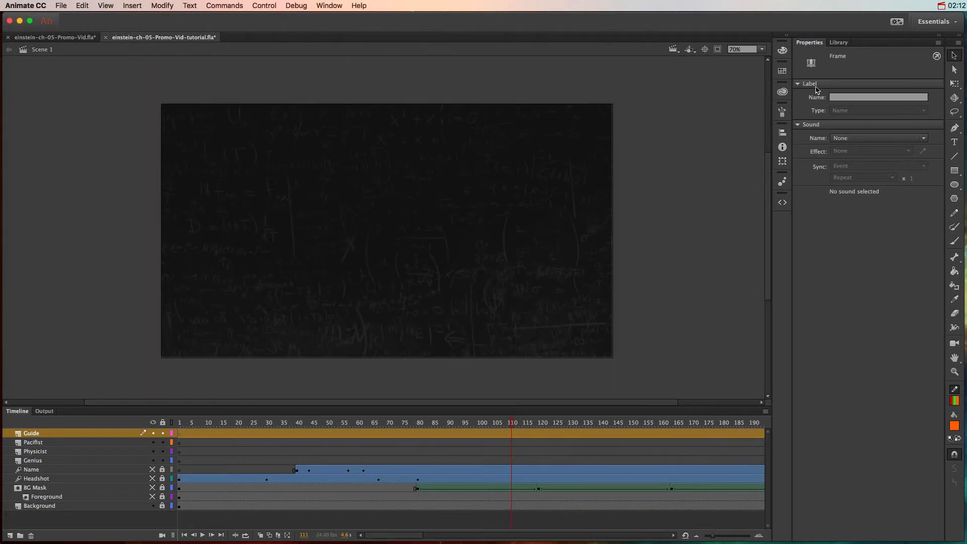
Preview the Text1, Text2 and Text3 symbols in the document's library.
click(839, 42)
click(810, 309)
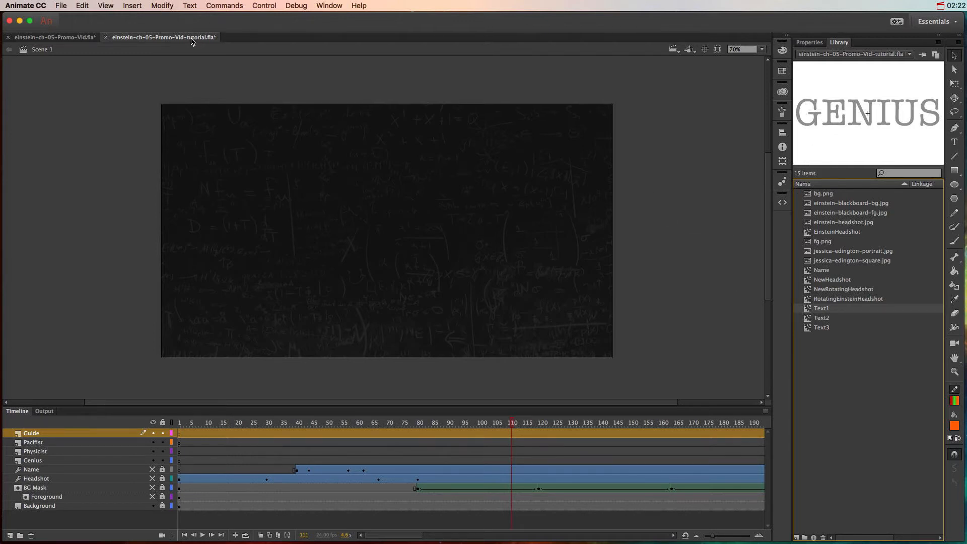
key(Down)
key(Down)
click(809, 309)
click(808, 319)
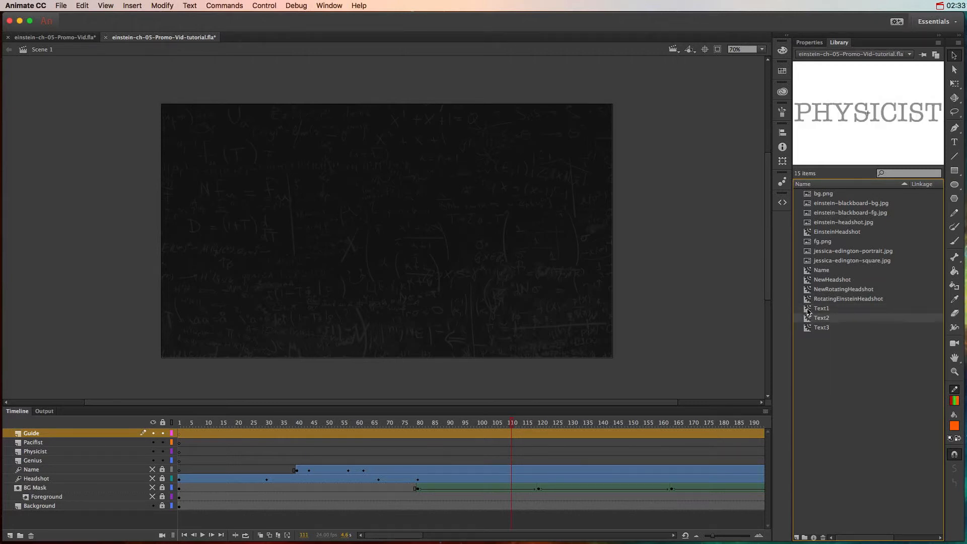
drag(809, 308, 704, 309)
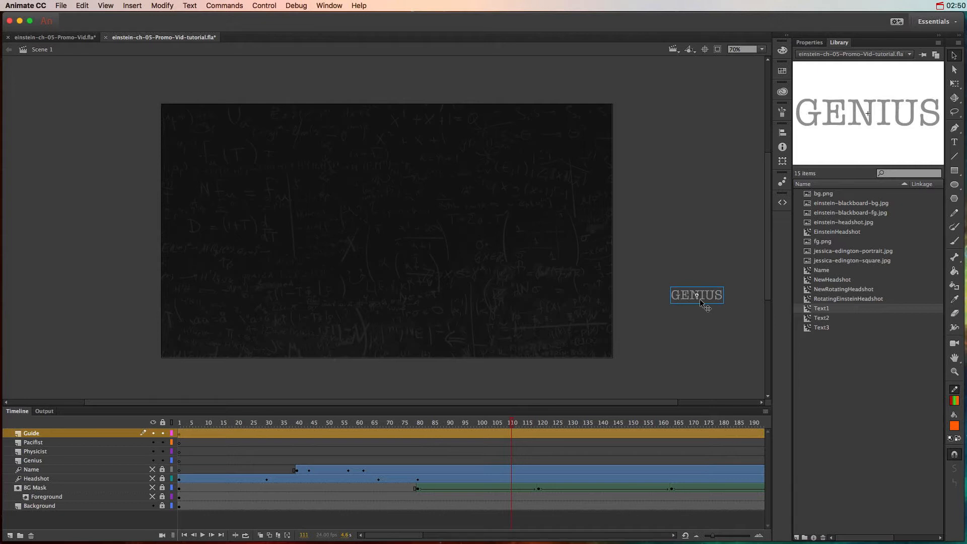
click(808, 42)
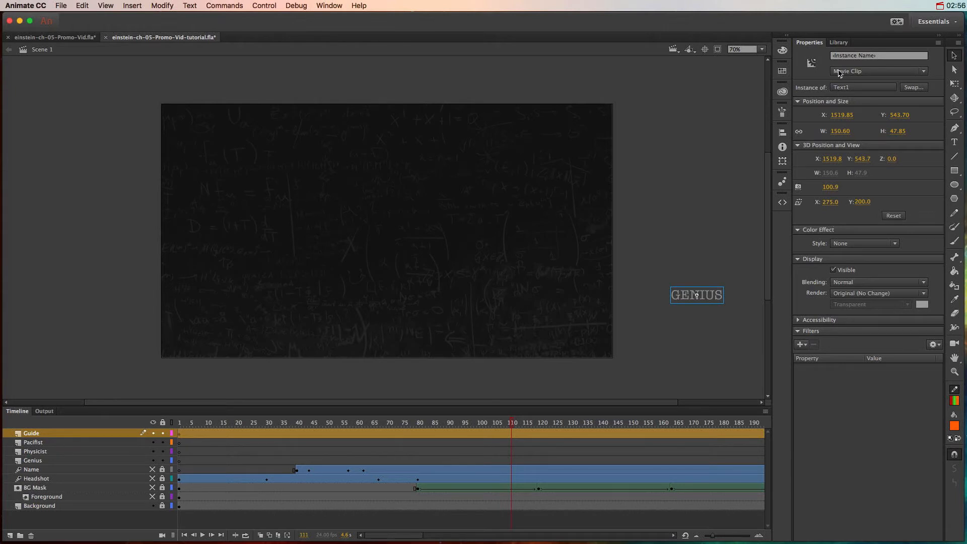
click(838, 43)
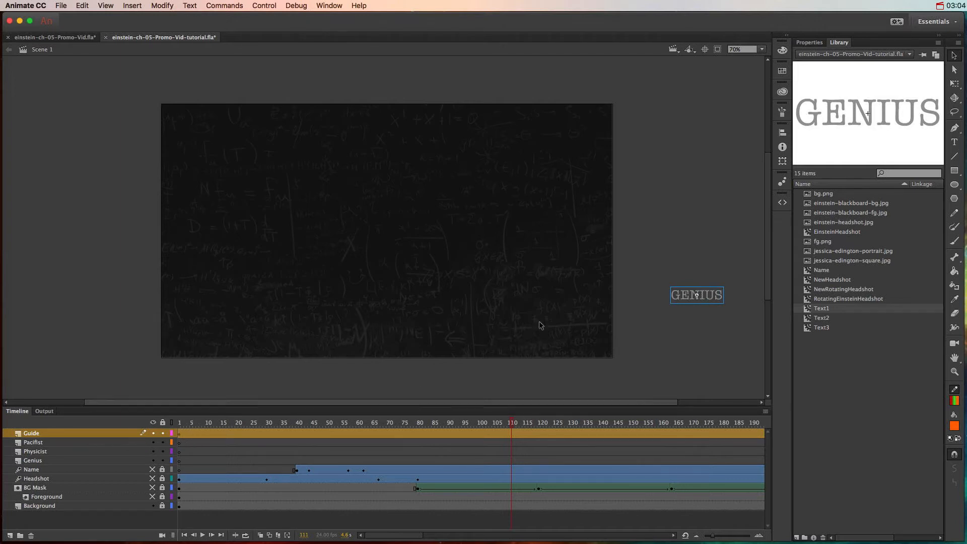
key(Delete)
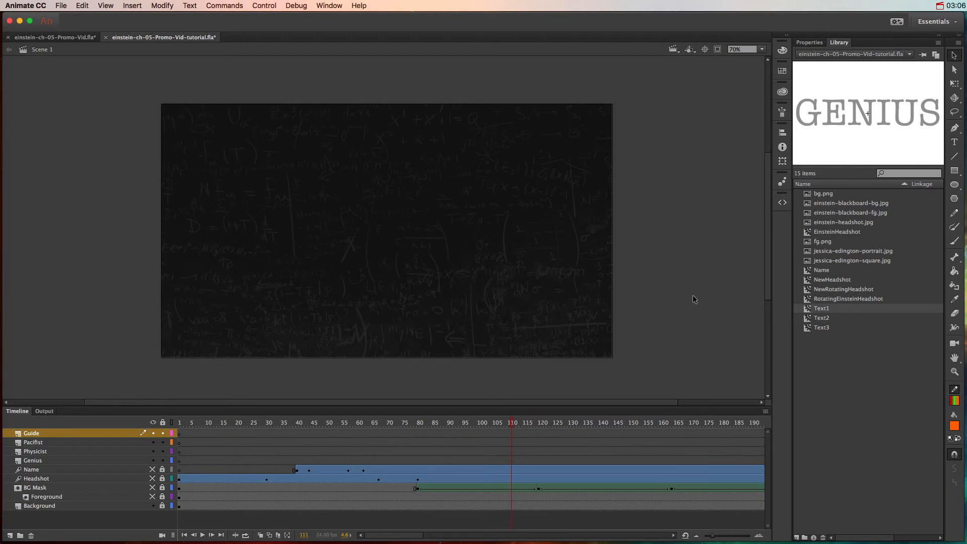
Place Text1 on the Genius layer, Text2 on Physicist and Text3 on Pacifist at frame 1, beside the stage's right edge.
click(180, 461)
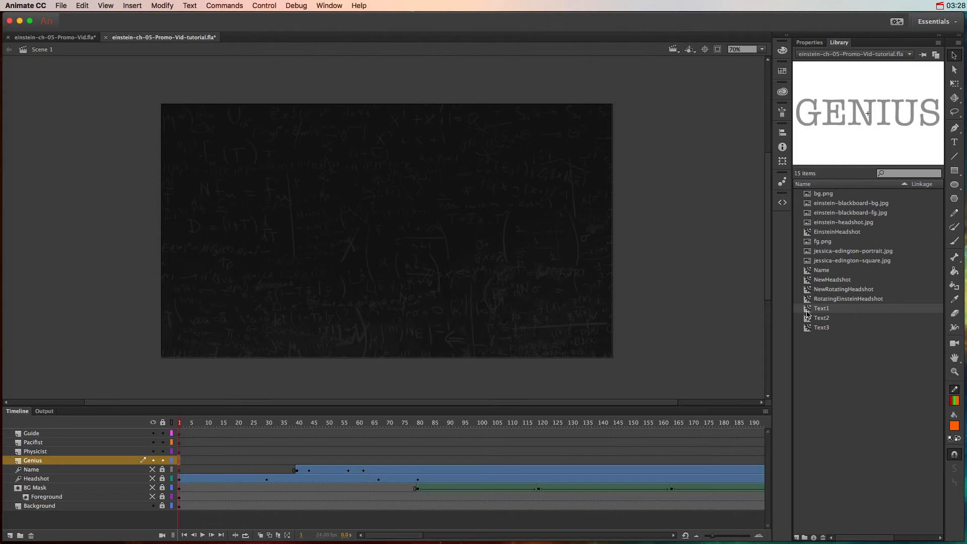
drag(805, 313, 684, 296)
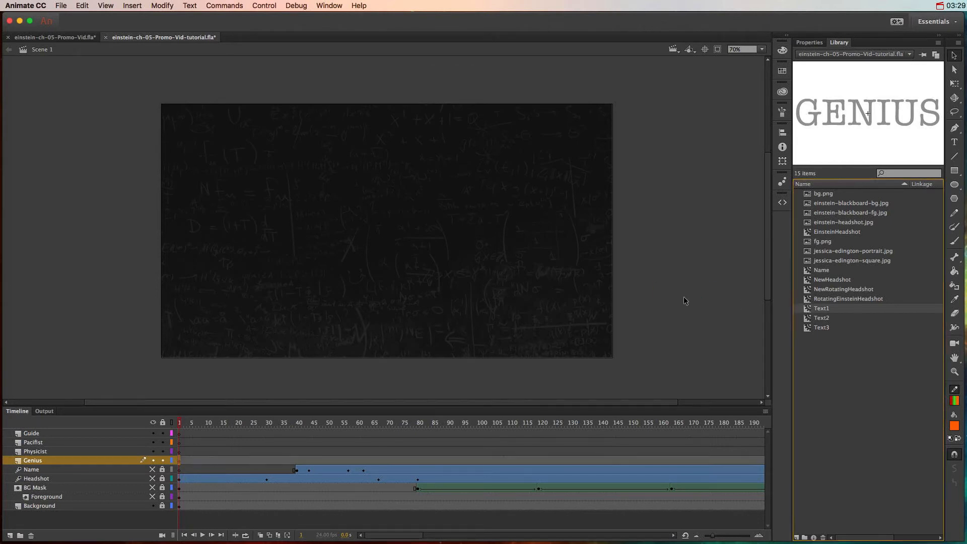
click(179, 451)
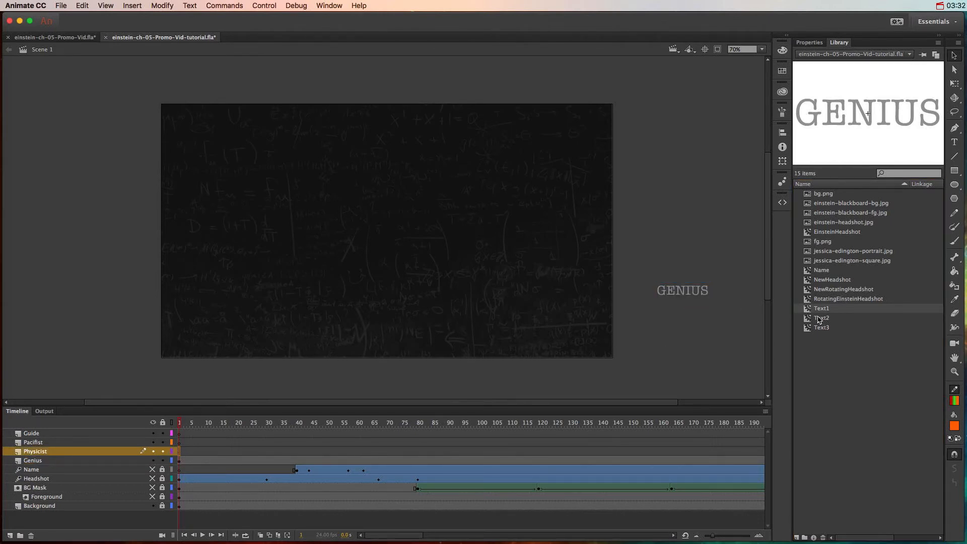
drag(821, 318, 678, 268)
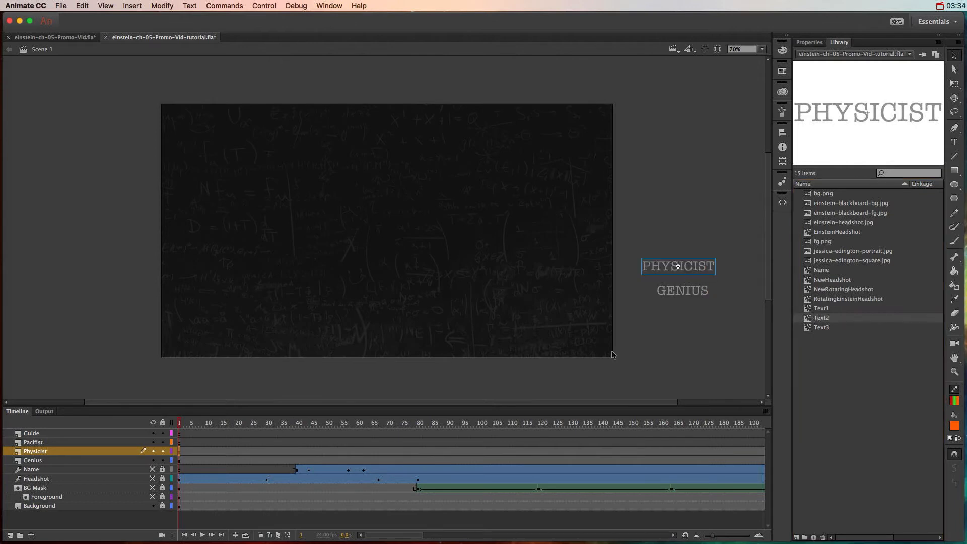
click(179, 443)
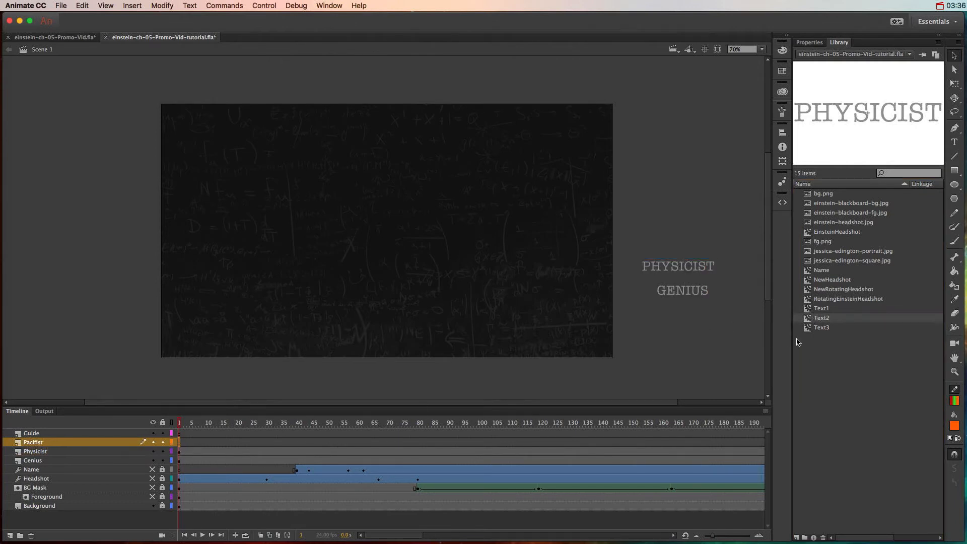
drag(821, 327, 677, 244)
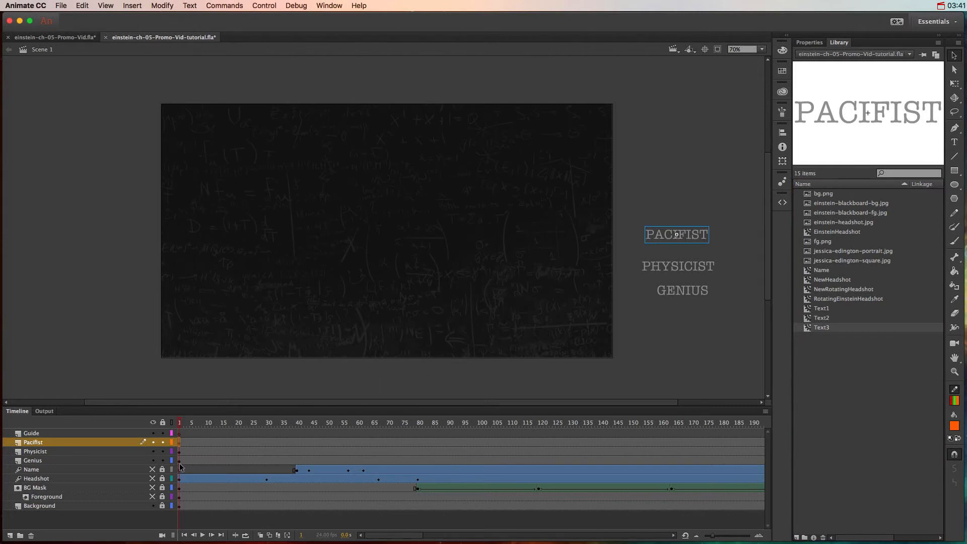
Move the Genius layer's keyframe to frame 71 and the Physicist layer's keyframe to frame 118.
click(179, 462)
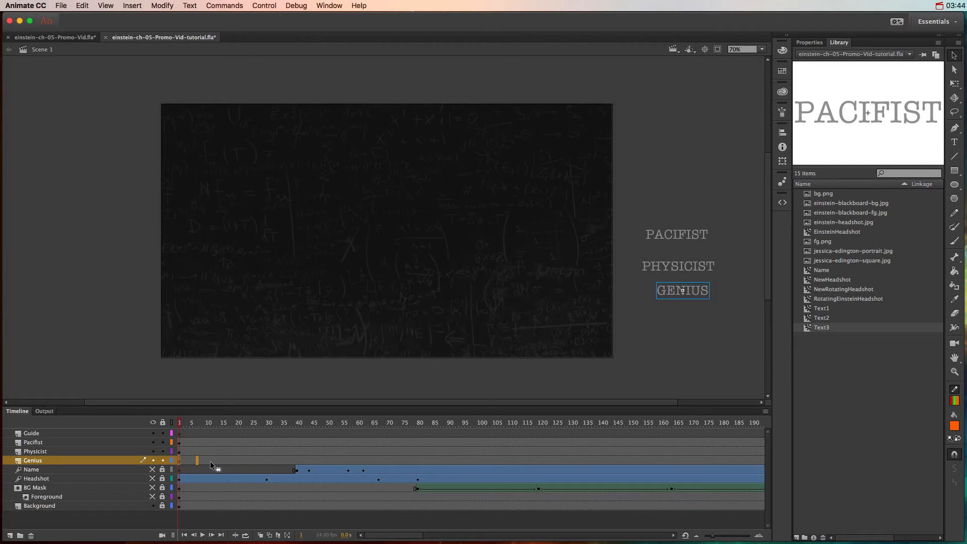
drag(210, 461, 391, 460)
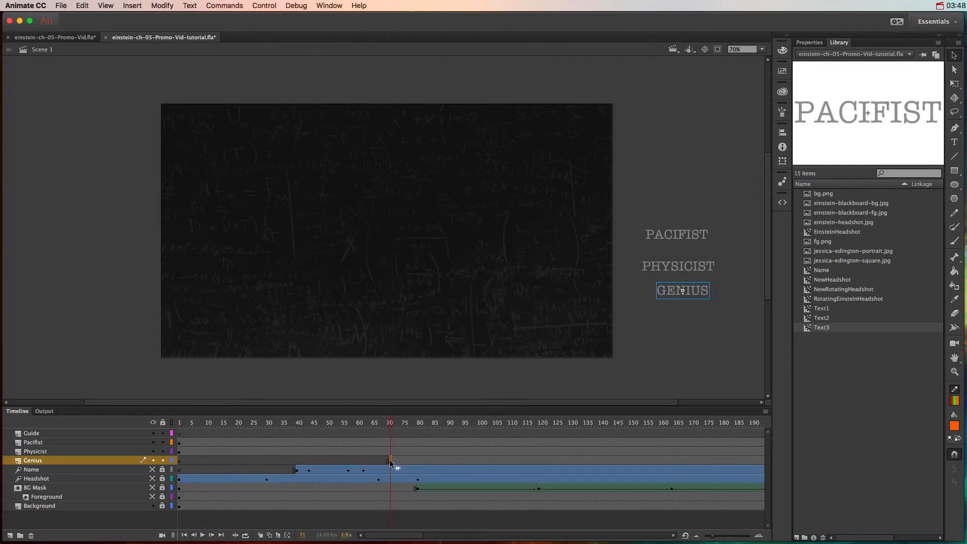
click(180, 451)
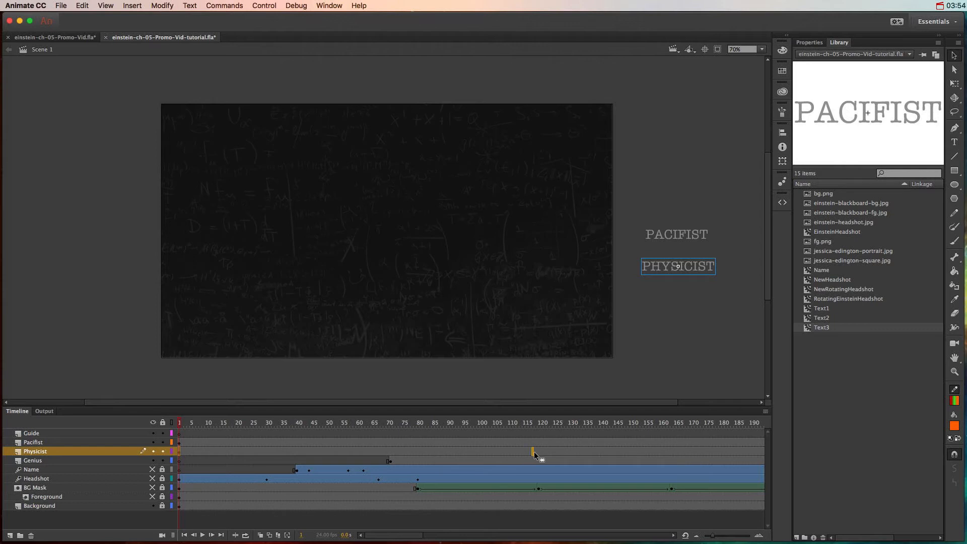
drag(179, 452, 534, 451)
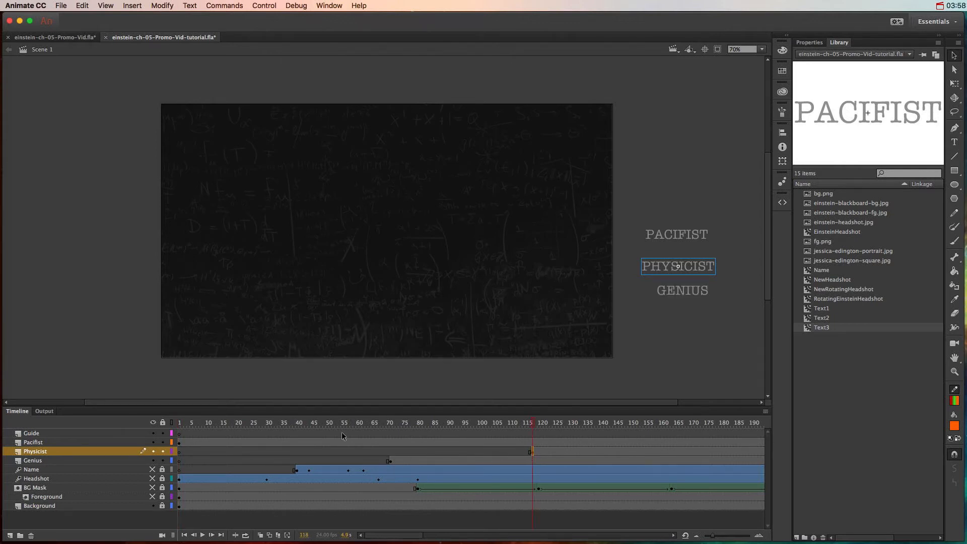
click(179, 443)
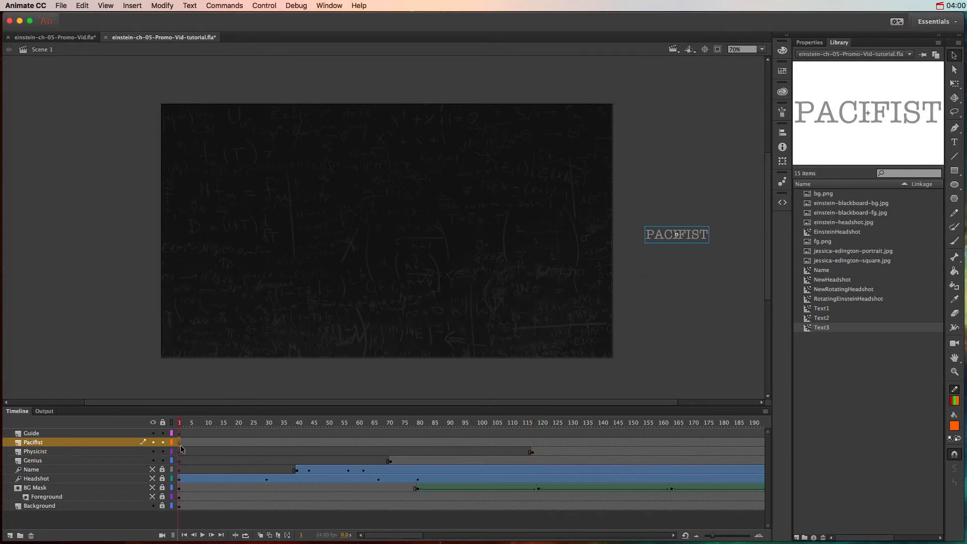
drag(658, 420, 657, 441)
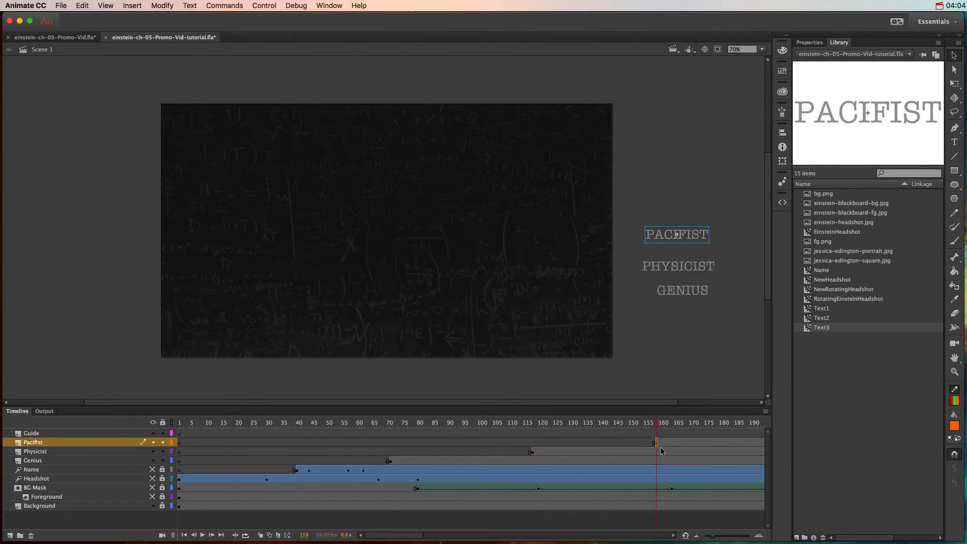
key(super+z)
Delete the PACIFIST text from frame 1 of the Pacifist layer.
click(681, 264)
click(679, 235)
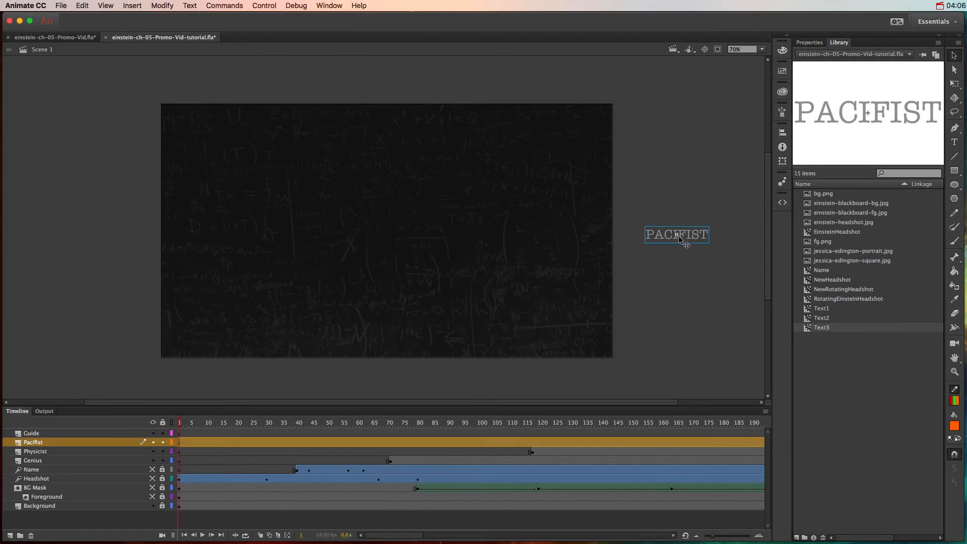
key(Delete)
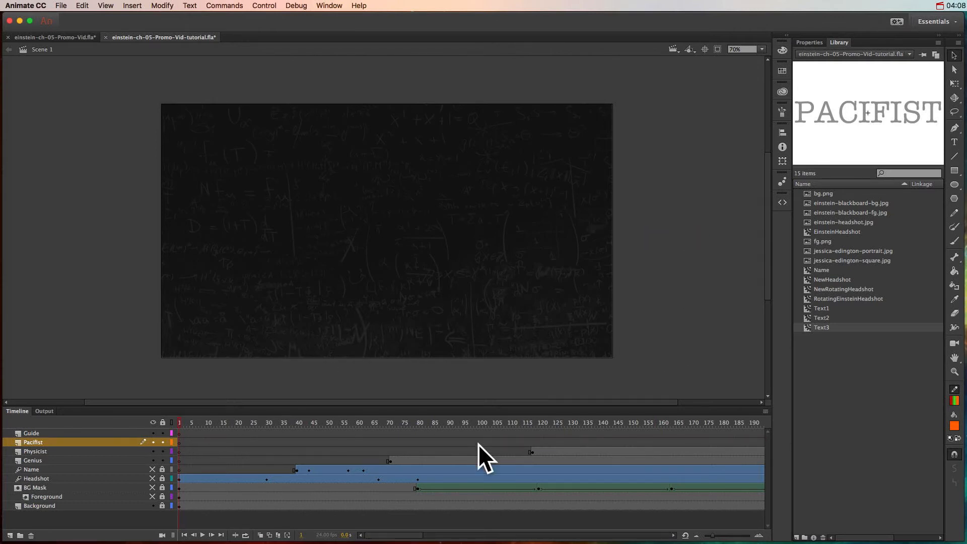
Insert a blank keyframe at frame 163 on the Pacifist layer and place Text3 there, just outside the stage's right edge.
click(656, 442)
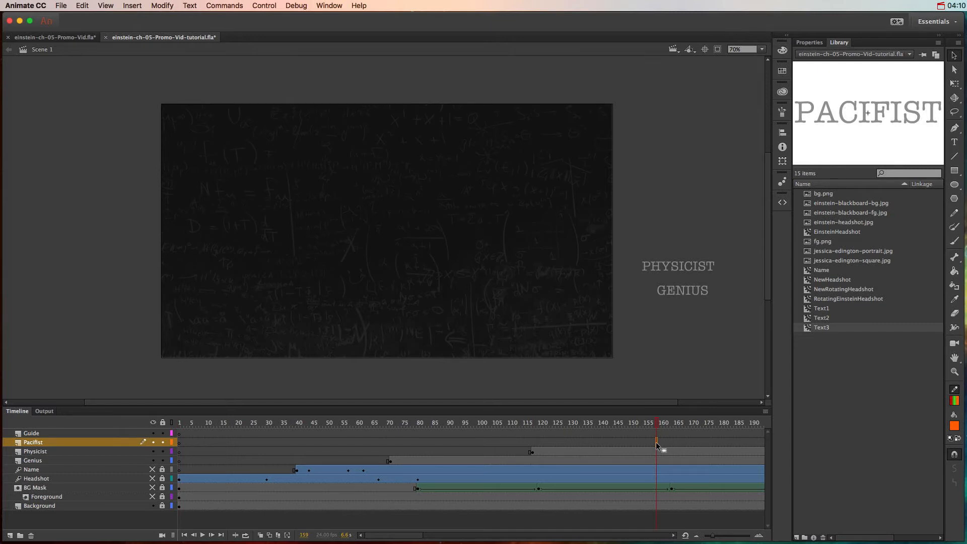
click(662, 443)
click(670, 443)
right_click(669, 442)
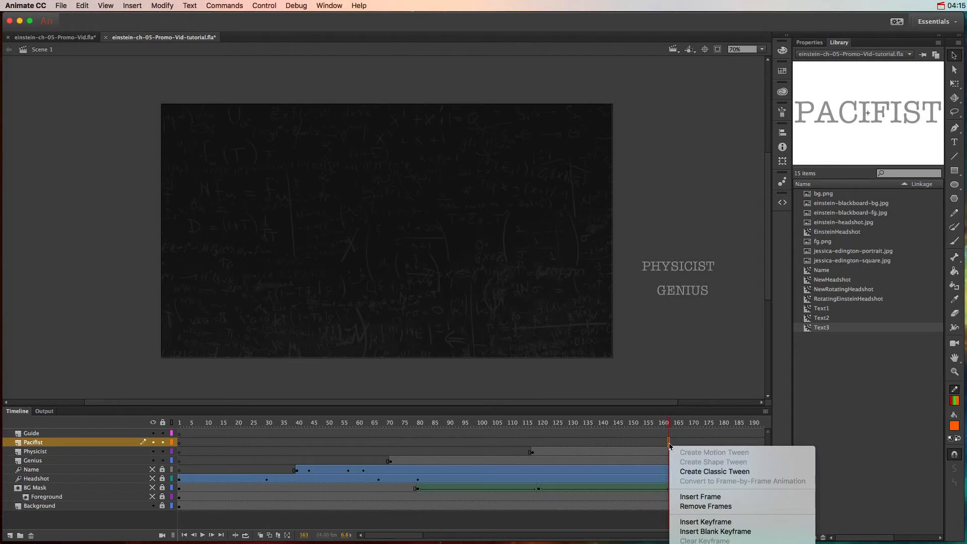
click(703, 532)
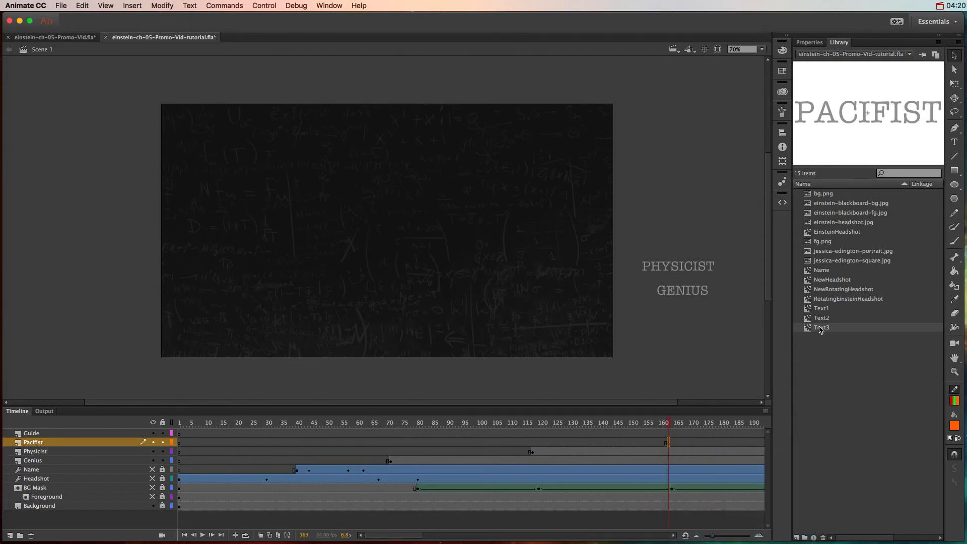
drag(820, 330, 669, 241)
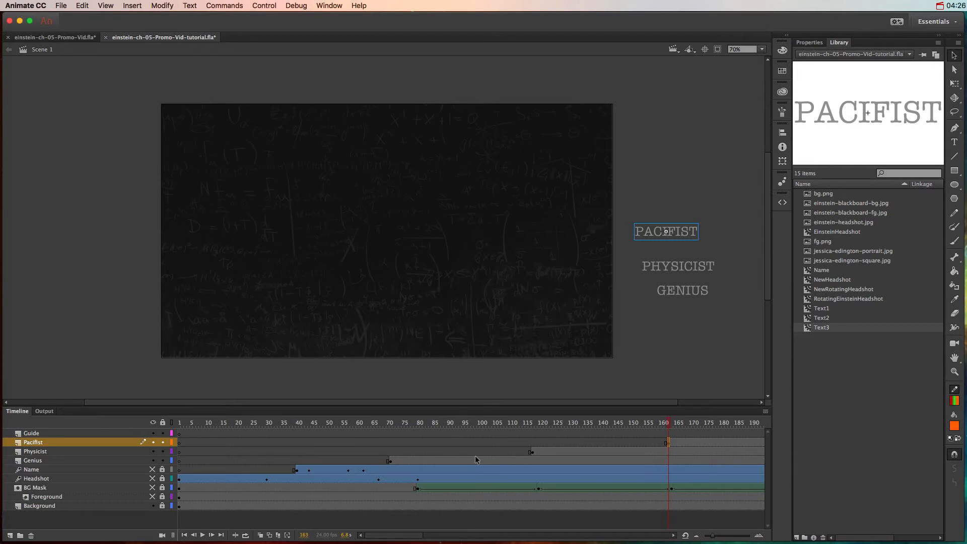
Make the Guide layer active, and lock and hide the Pacifist, Physicist and Genius layers.
click(89, 434)
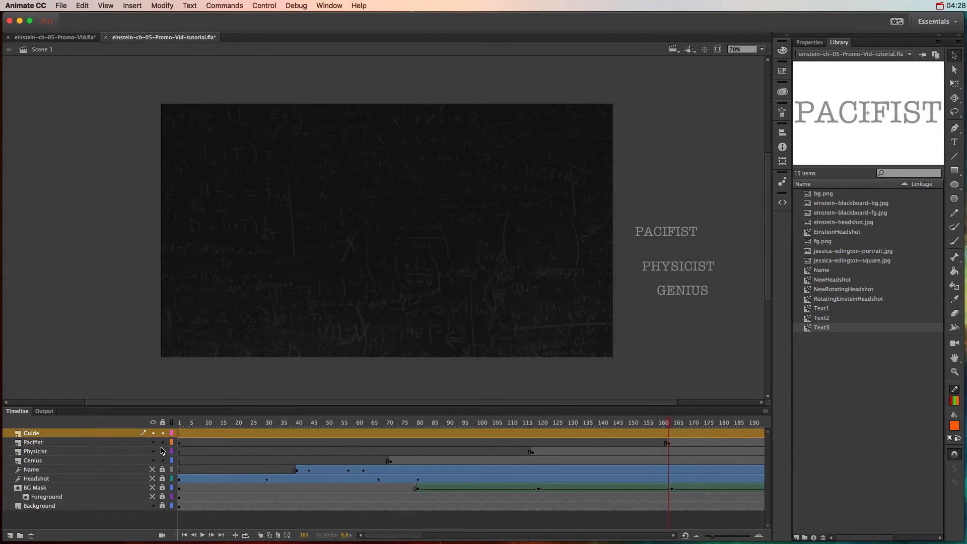
drag(163, 443, 154, 462)
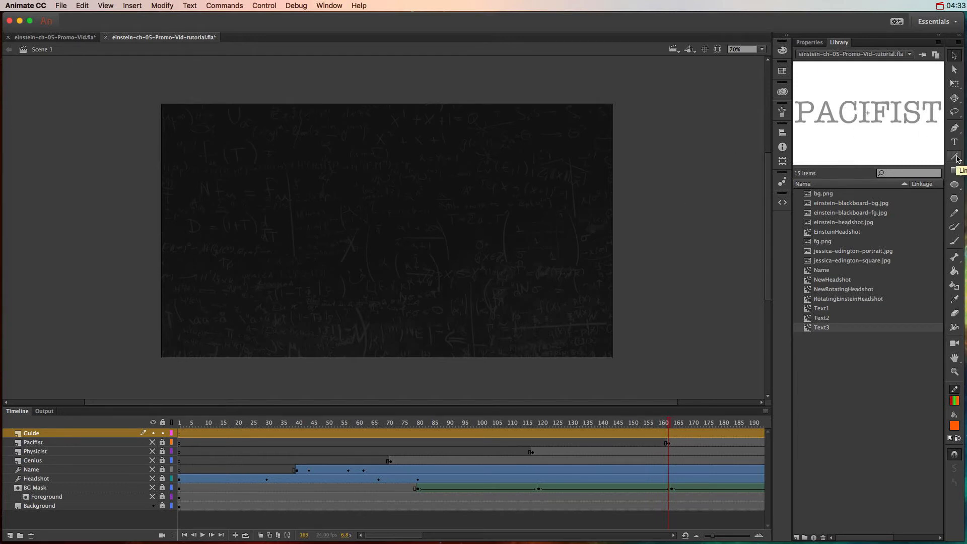
Draw a horizontal gradient line with a 4.25 stroke on the Guide layer, across the lower stage and extending past both stage edges.
click(955, 156)
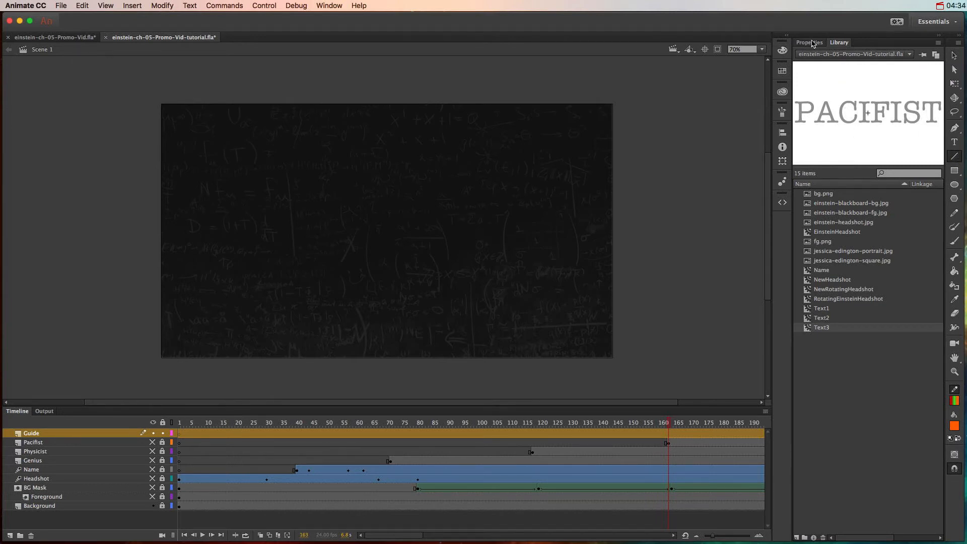
click(809, 42)
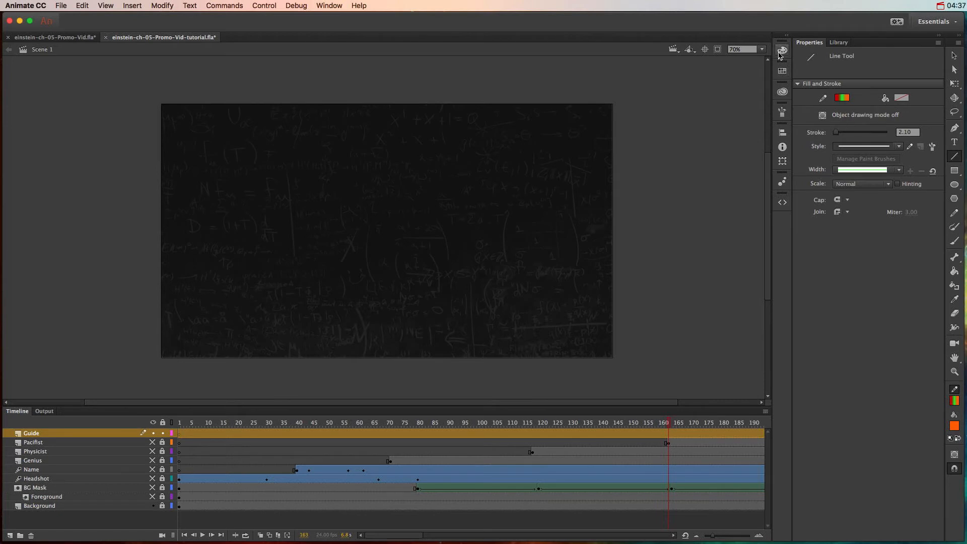
click(782, 49)
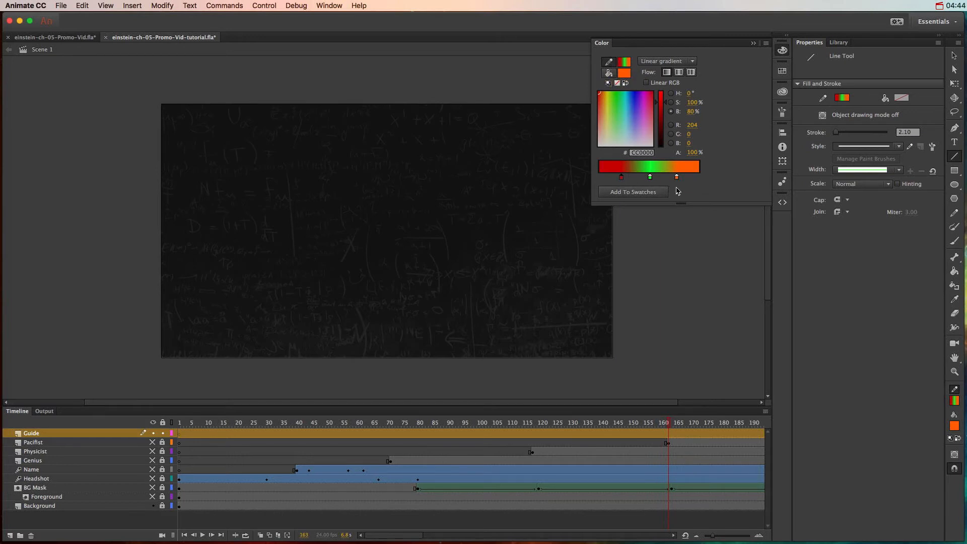
click(783, 52)
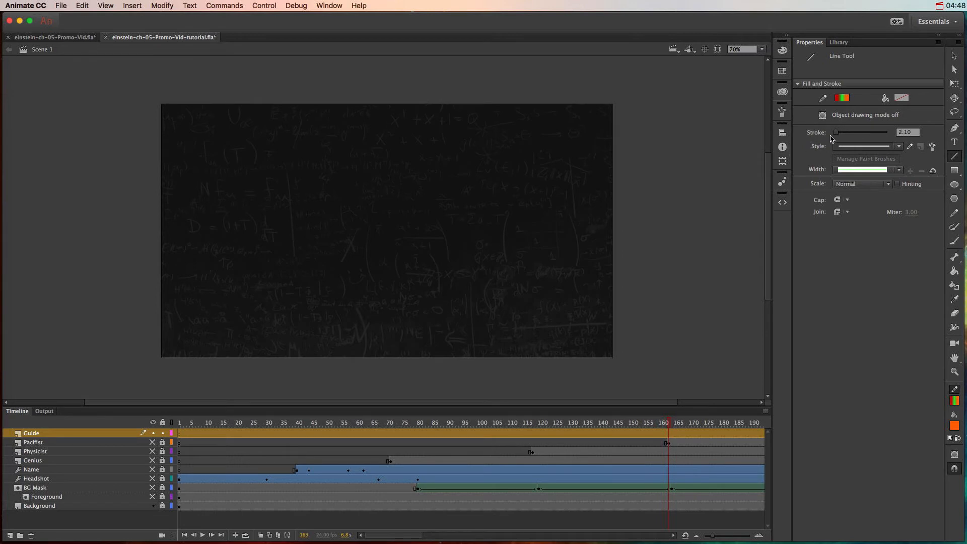
drag(836, 137, 837, 137)
drag(702, 315, 43, 315)
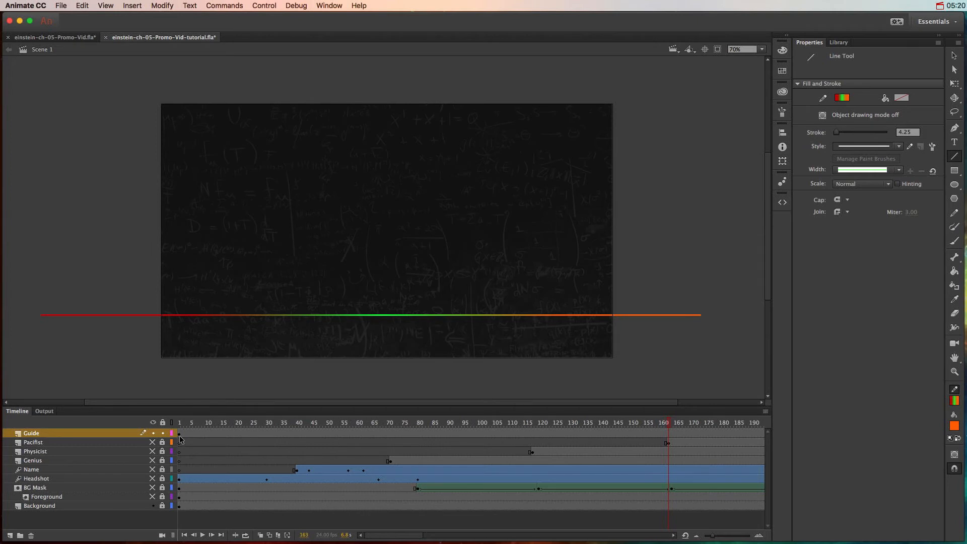
Widen the middle of the guide line with the Width tool so it tapers toward both ends.
click(957, 329)
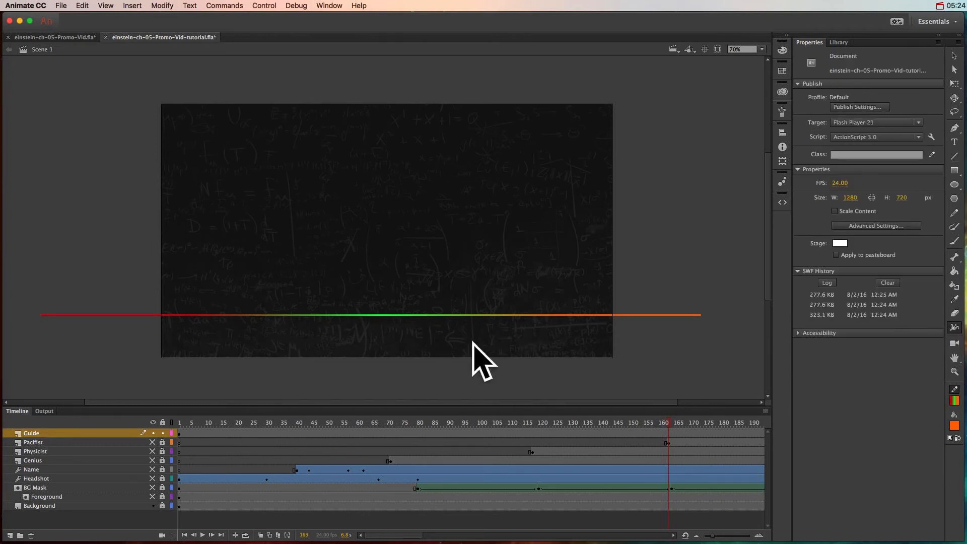
click(389, 316)
drag(390, 320, 390, 335)
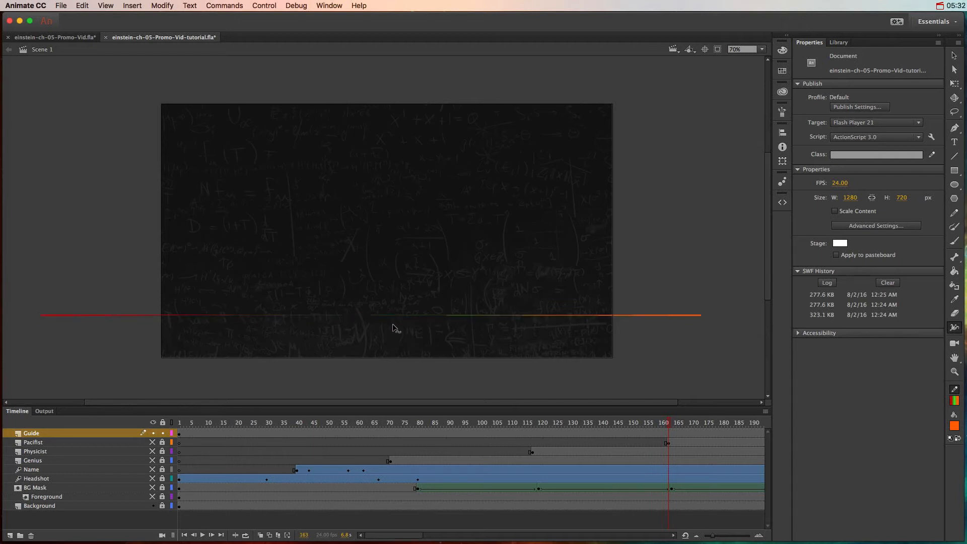
key(super+z)
drag(393, 316, 396, 287)
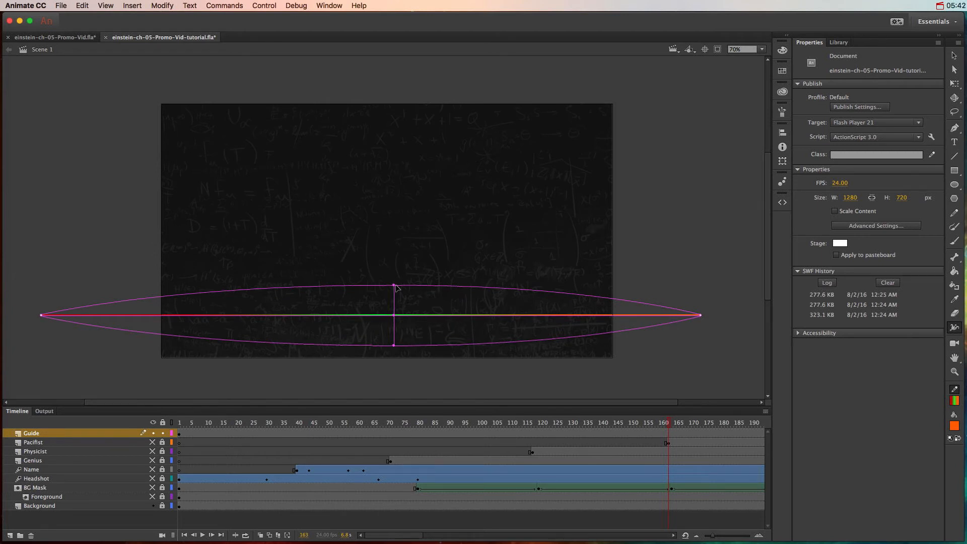
mouse_move(396, 287)
mouse_down()
mouse_move(396, 314)
mouse_move(396, 305)
mouse_up()
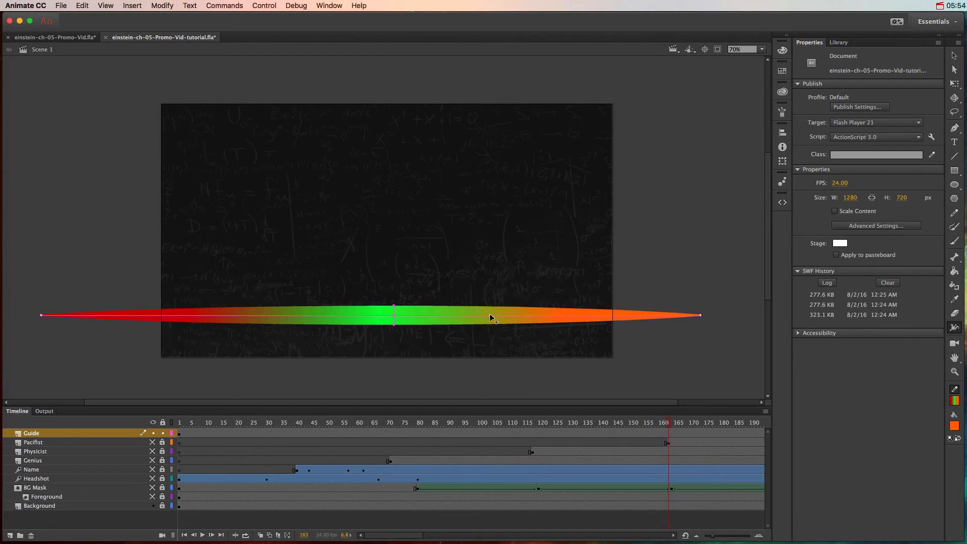
Add width points on both sides of the guide line's middle and narrow the stroke there.
scroll(495, 315, right, 3)
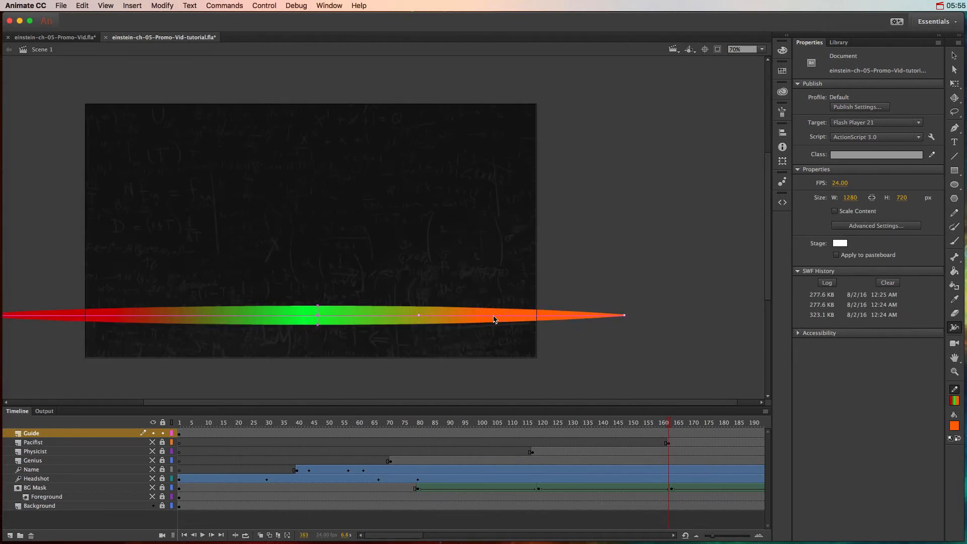
click(428, 315)
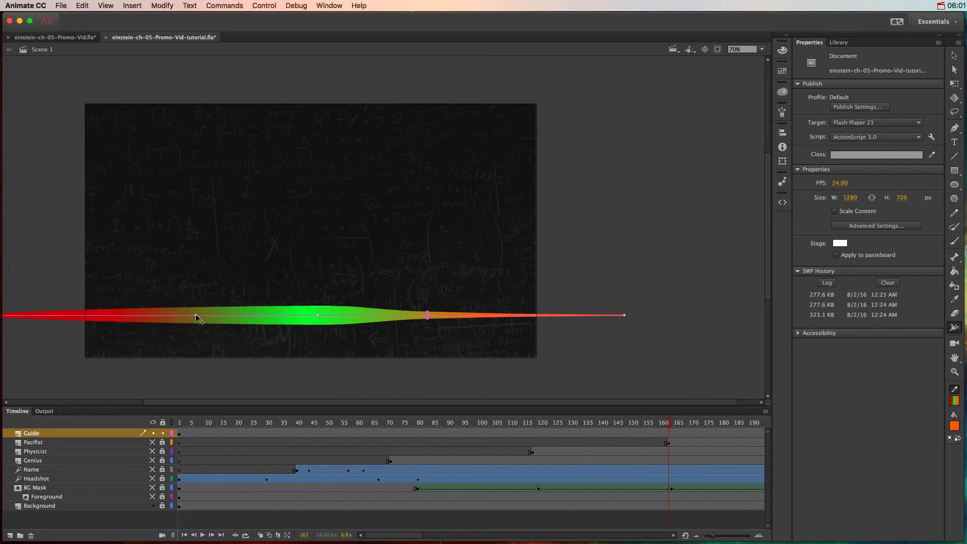
click(195, 316)
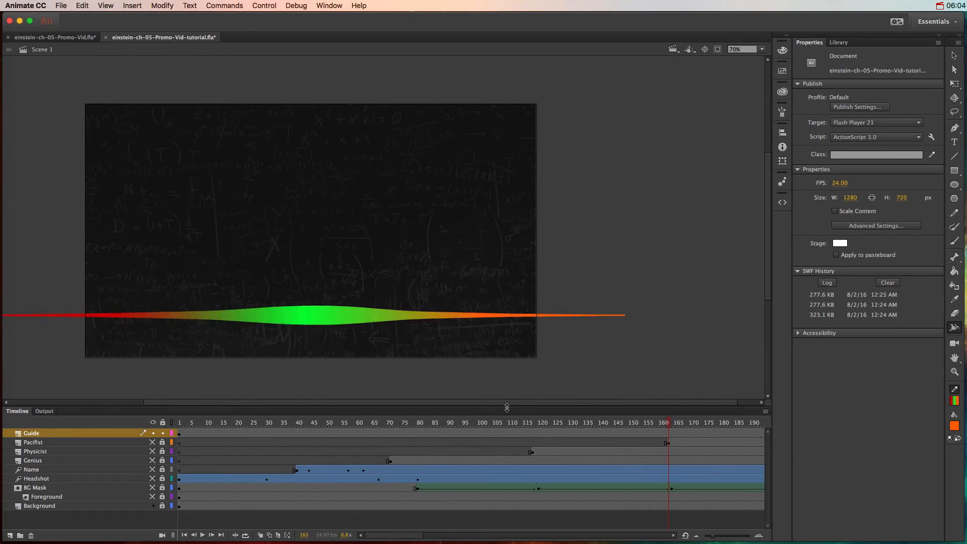
Lock the Guide layer and convert it to a guide layer.
drag(666, 430, 190, 432)
click(47, 437)
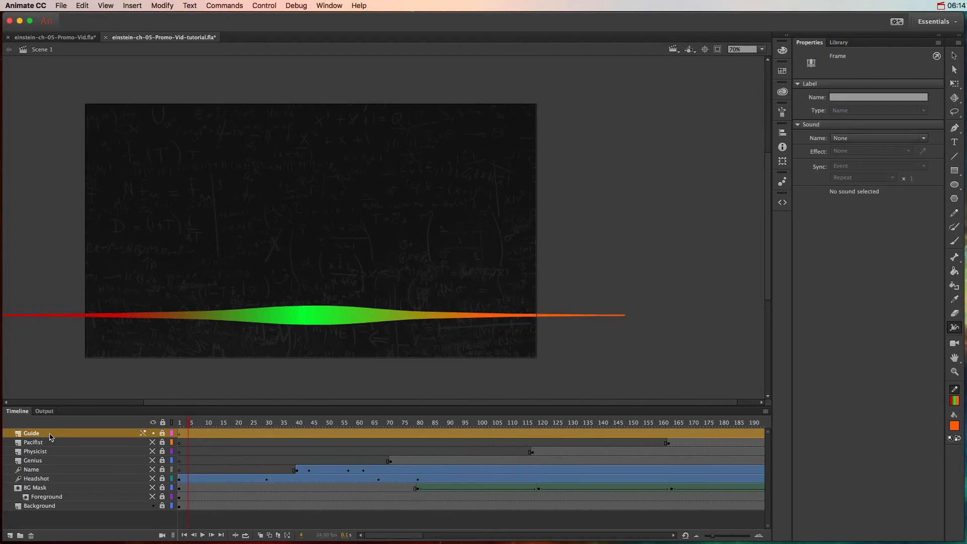
right_click(50, 438)
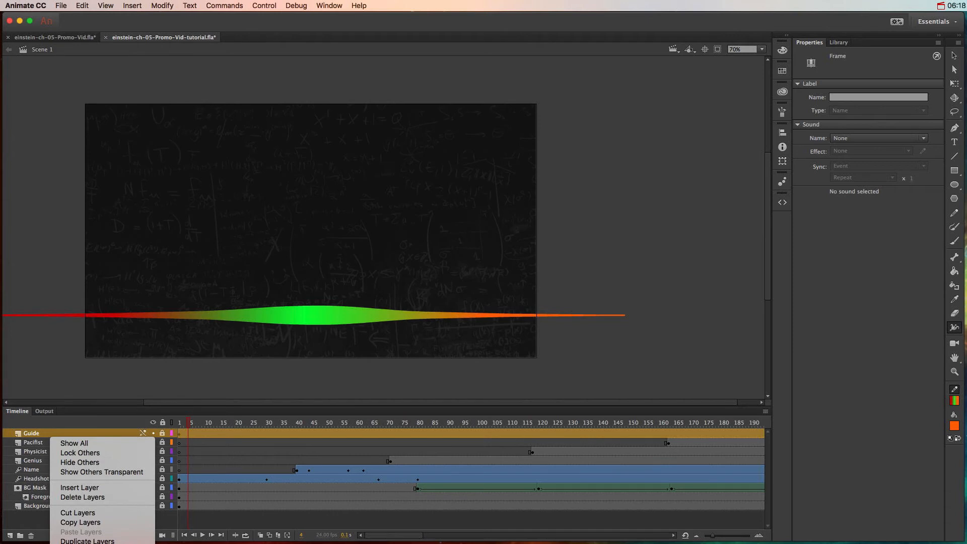
click(75, 543)
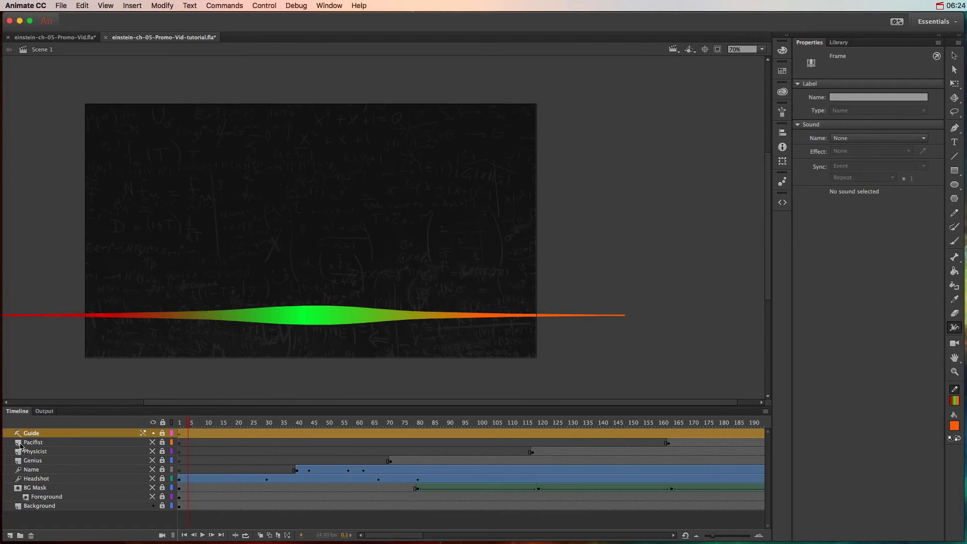
Nest the Genius, Physicist and Pacifist layers under the Guide layer, in that order.
click(29, 461)
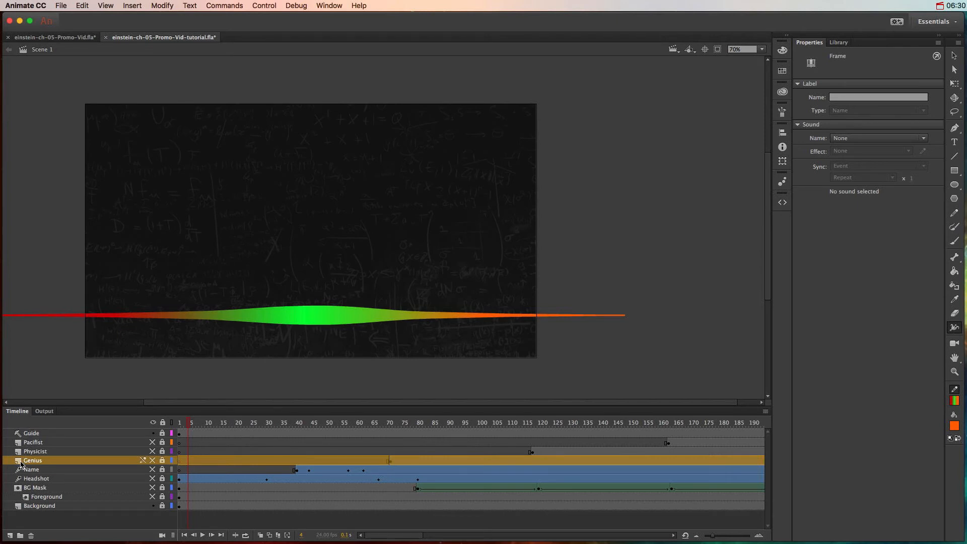
drag(20, 464, 25, 443)
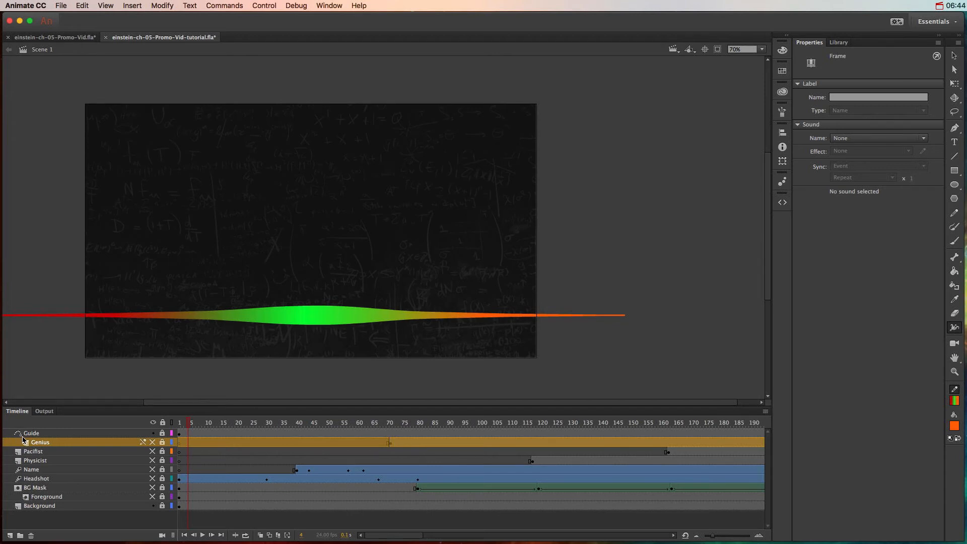
drag(26, 461, 29, 454)
click(30, 460)
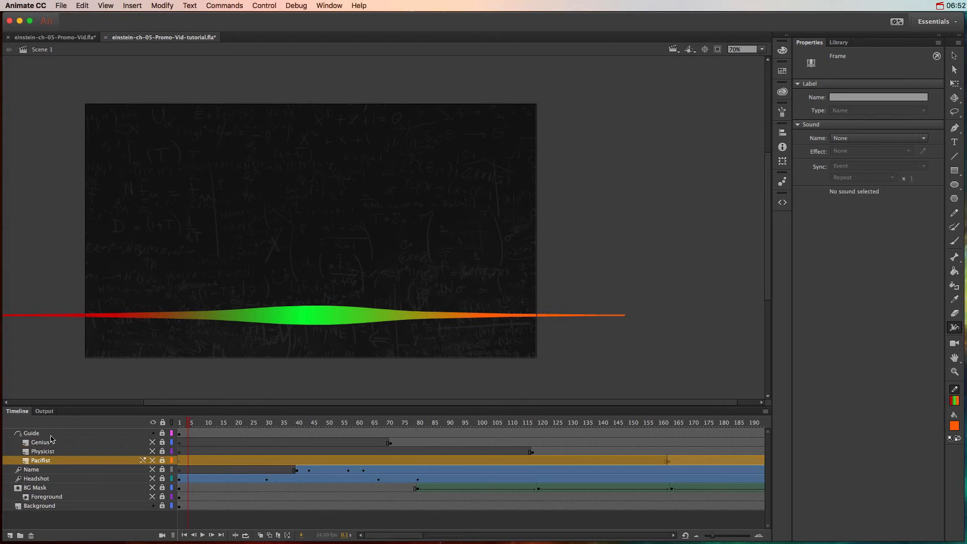
Show the Genius, Physicist and Pacifist layers and scrub to frame 170 to check when each text appears.
click(178, 428)
drag(177, 428, 423, 426)
drag(154, 445, 154, 461)
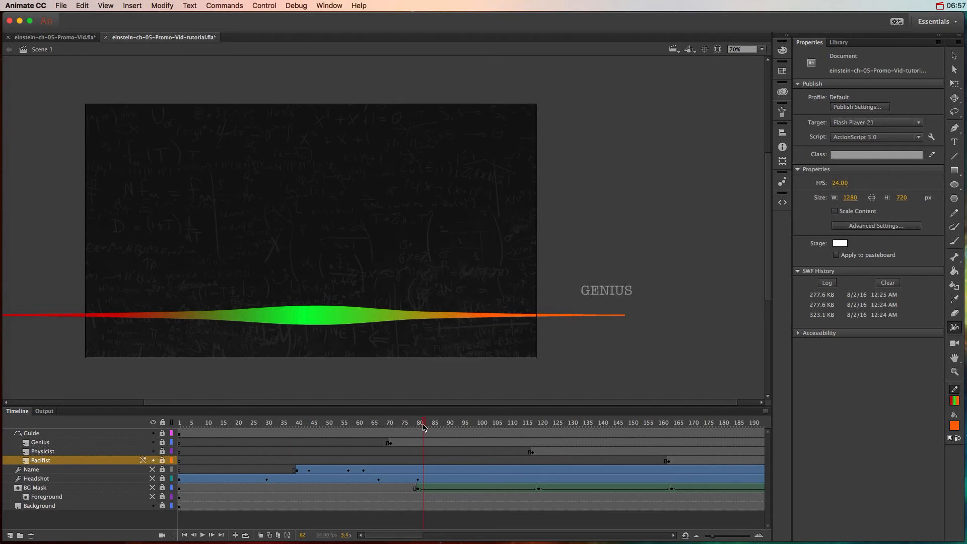
drag(423, 426, 693, 428)
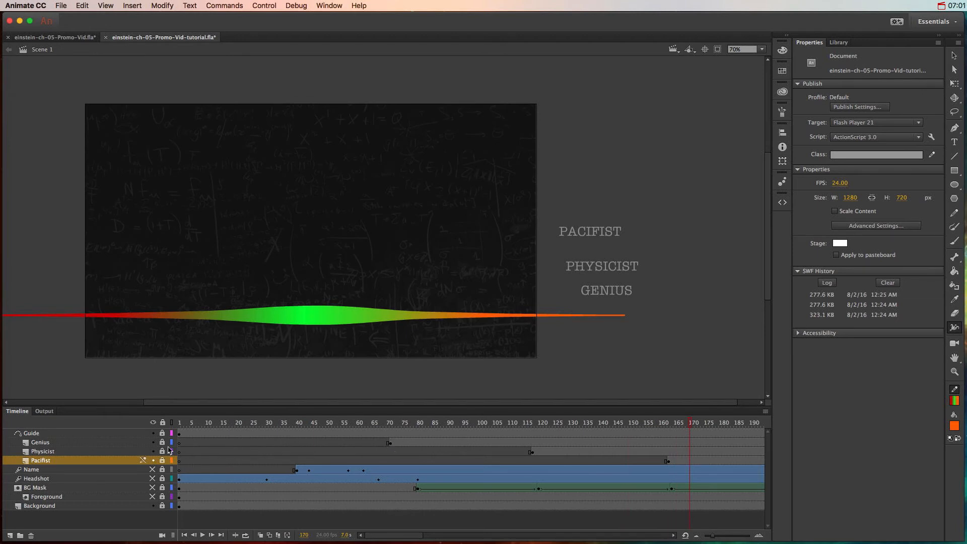
Unlock the Genius layer and create a classic tween starting at its frame 71 keyframe.
click(162, 442)
click(391, 444)
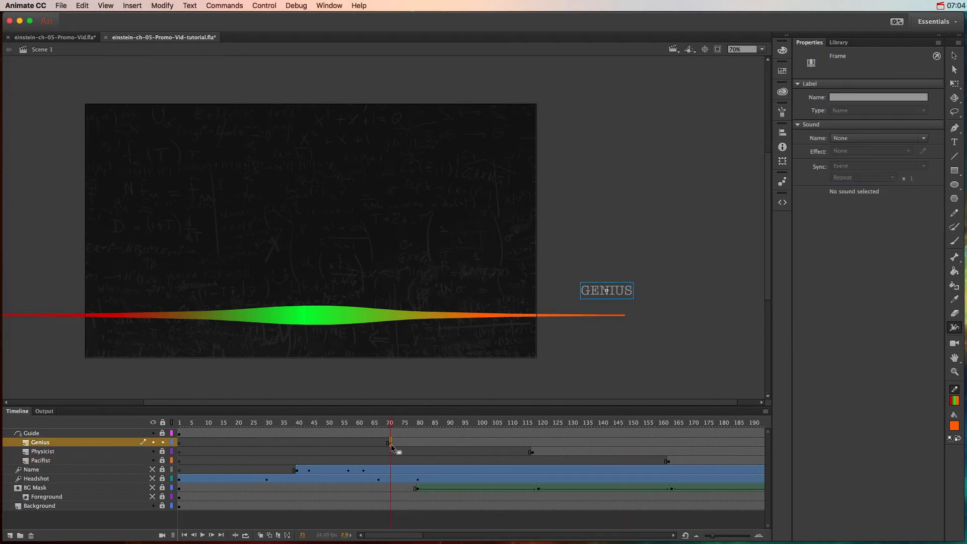
click(132, 5)
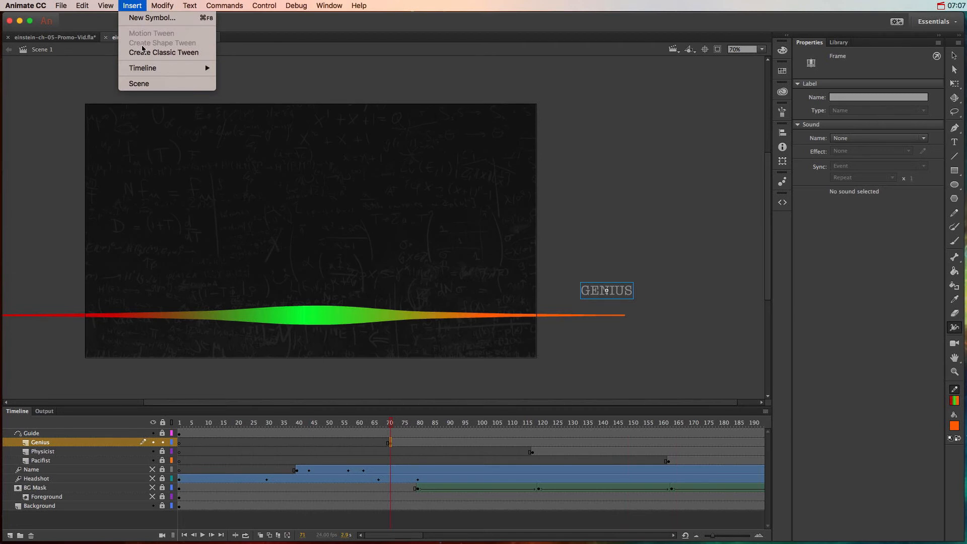
click(149, 56)
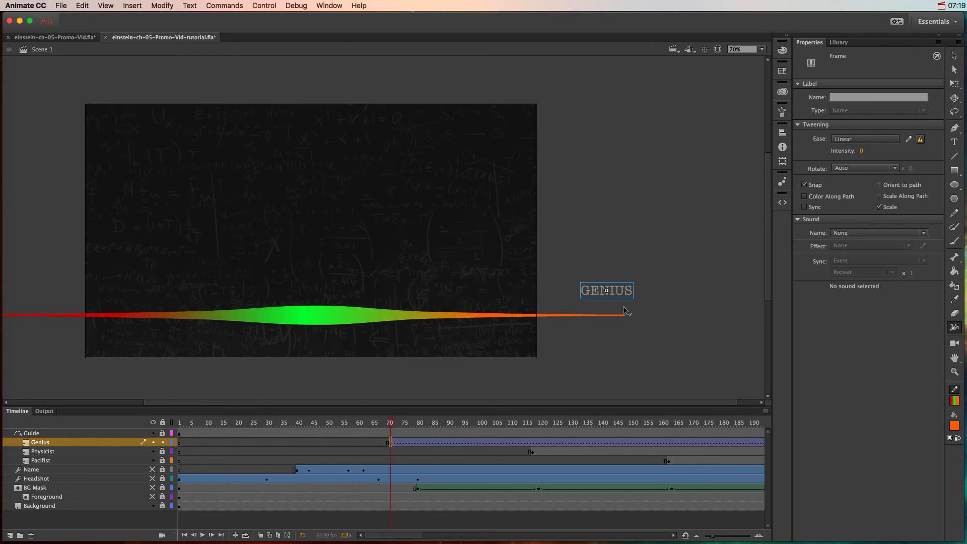
Snap the GENIUS text onto the right end of the guide line, at about X 1530, Y 601.
key(v)
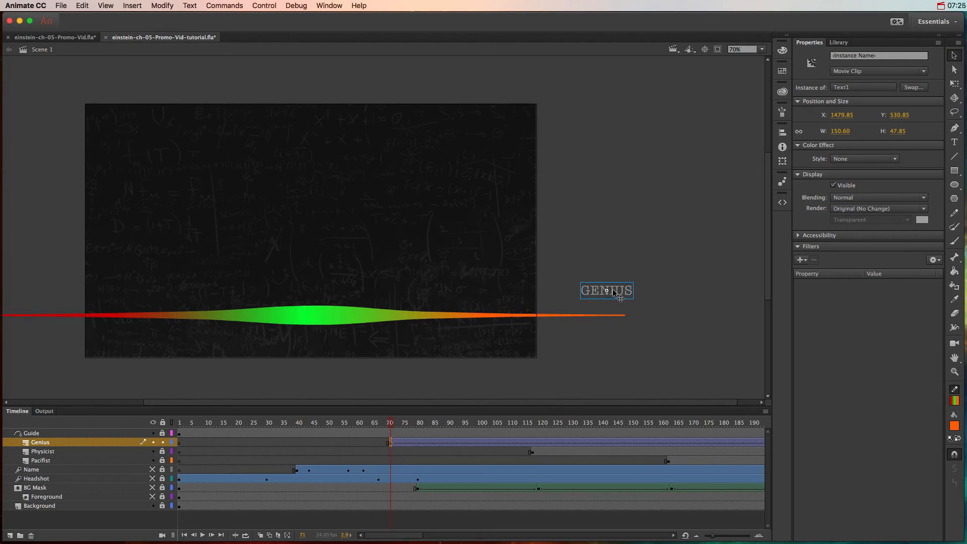
drag(616, 294, 619, 301)
drag(619, 301, 634, 319)
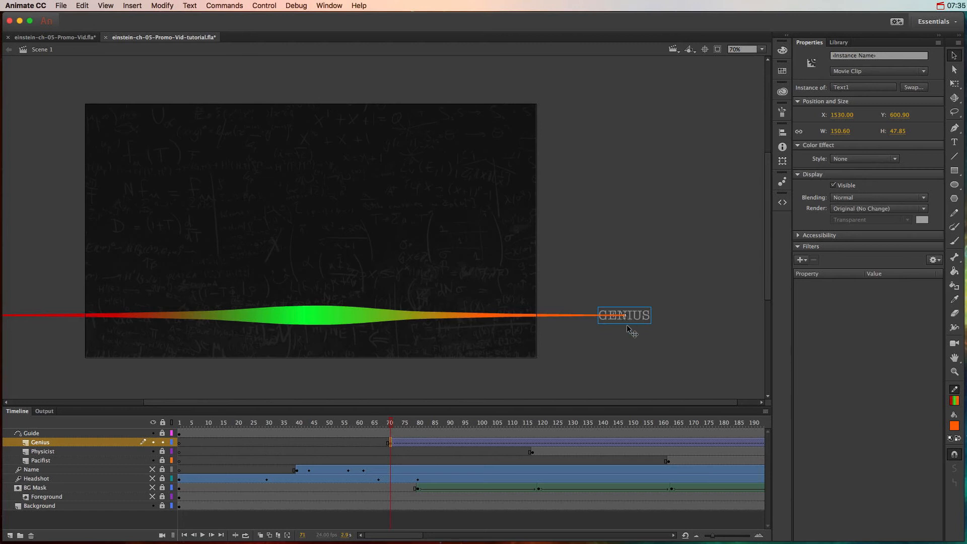
Add a keyframe at frame 117 of the Genius layer and snap GENIUS to the guide's left end, about X -340, Y 601.
click(528, 443)
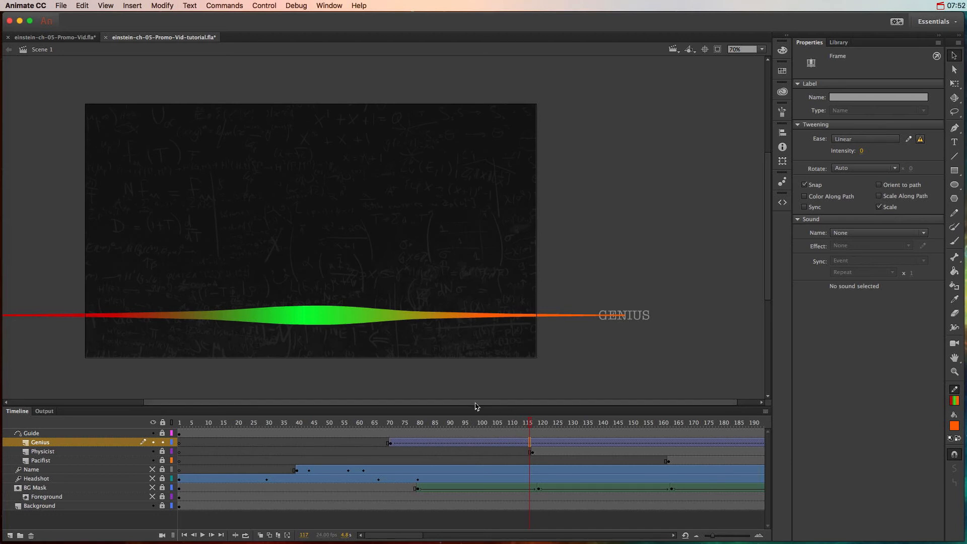
scroll(475, 406, left, 5)
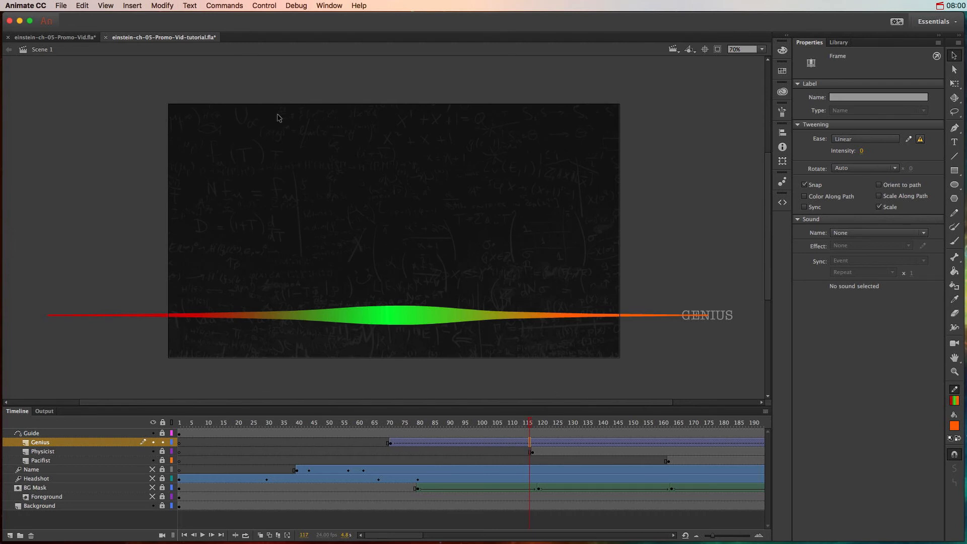
click(132, 5)
mouse_move(161, 69)
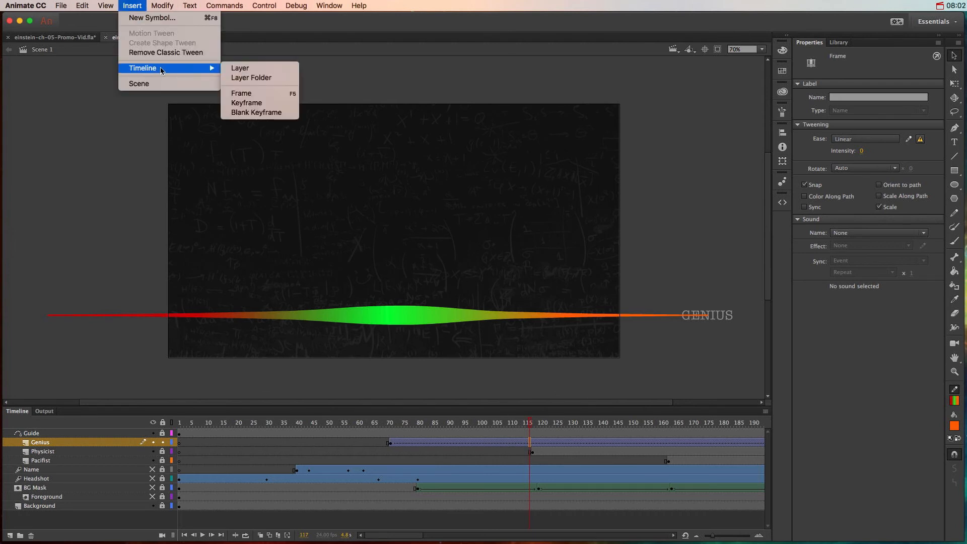
click(273, 106)
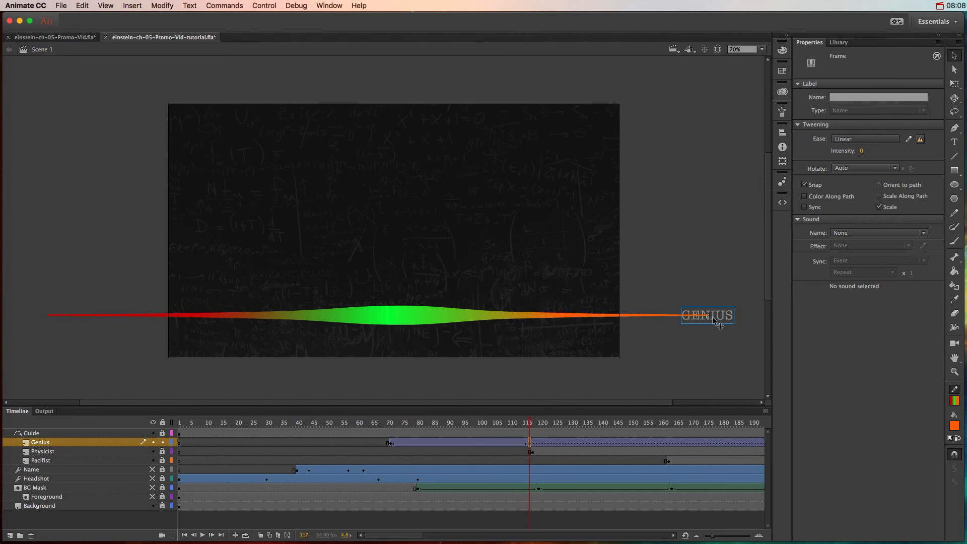
drag(712, 316, 52, 322)
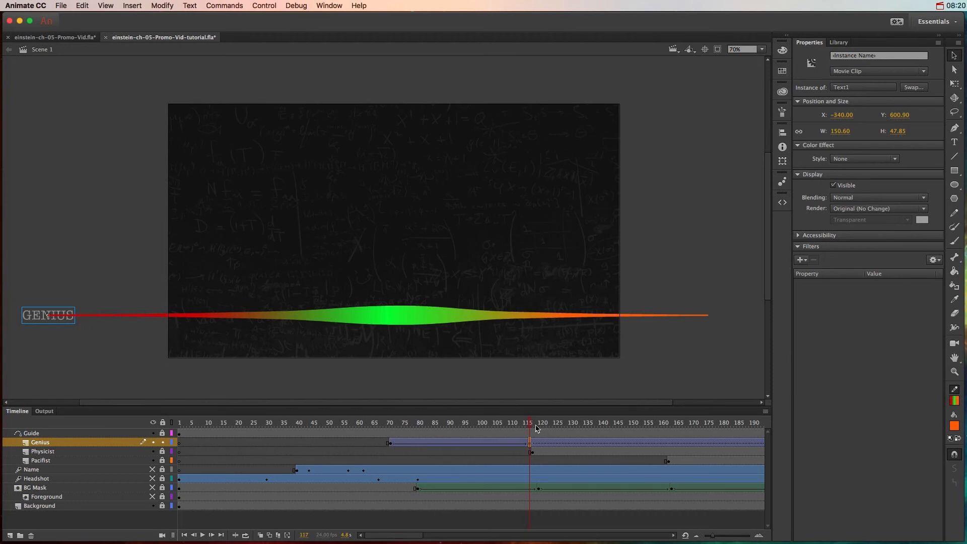
Scrub back and forth from frame 71 towards frame 117 to check that GENIUS follows the guide.
click(391, 427)
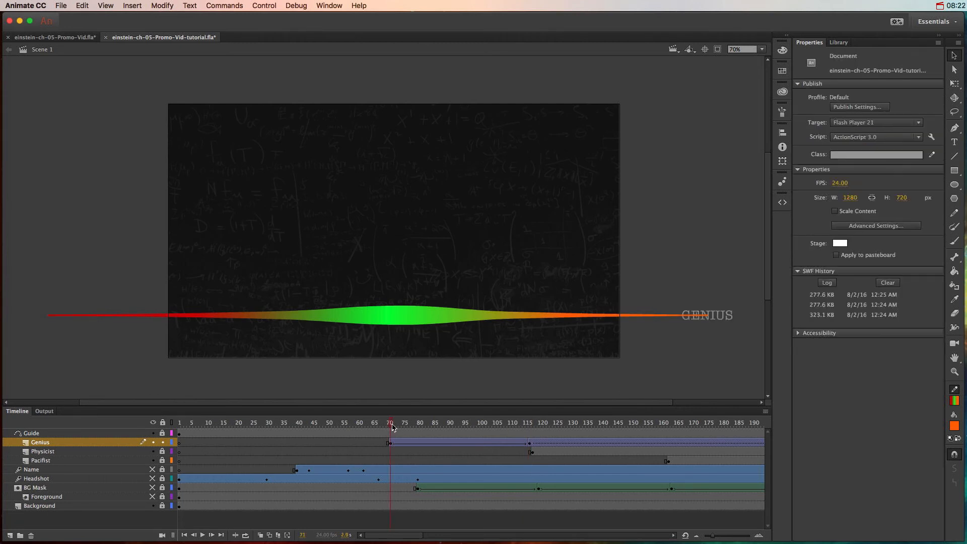
drag(391, 428, 527, 427)
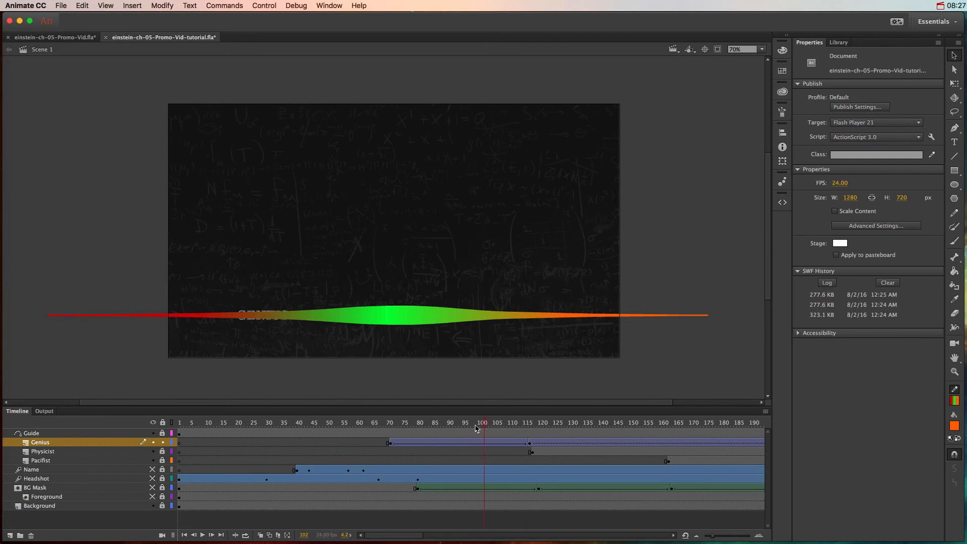
drag(527, 427, 393, 428)
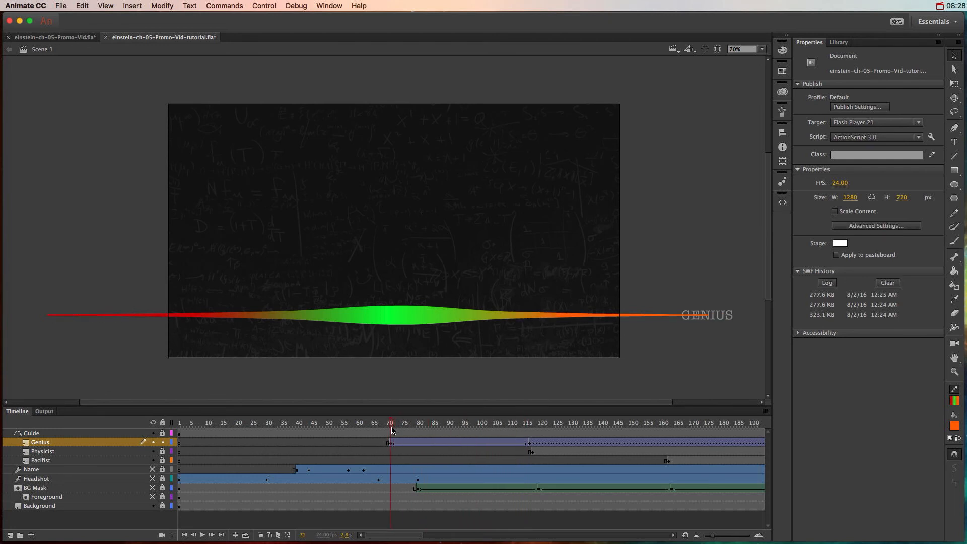
Turn on Color Along Path for the Genius tween and preview its frames from 71 onward with the Guide layer hidden.
click(452, 443)
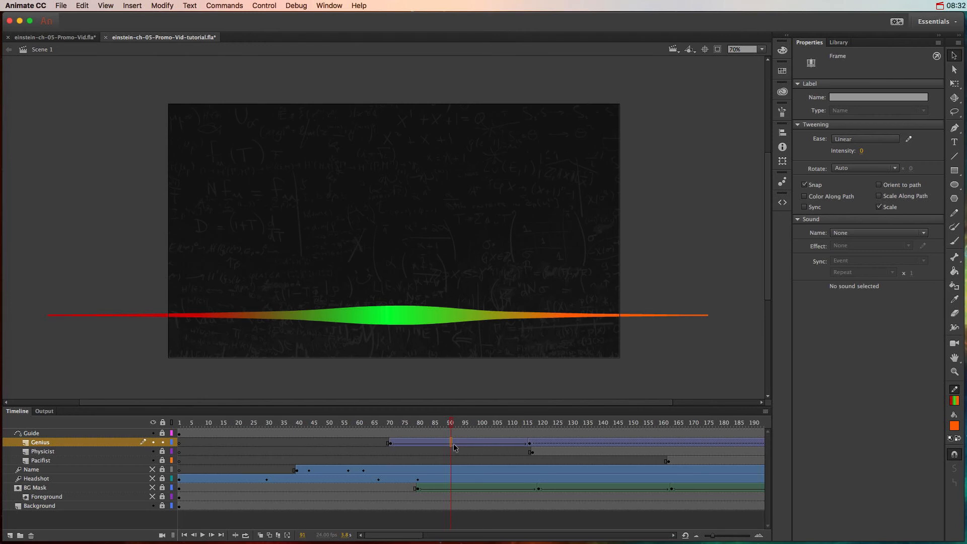
click(815, 199)
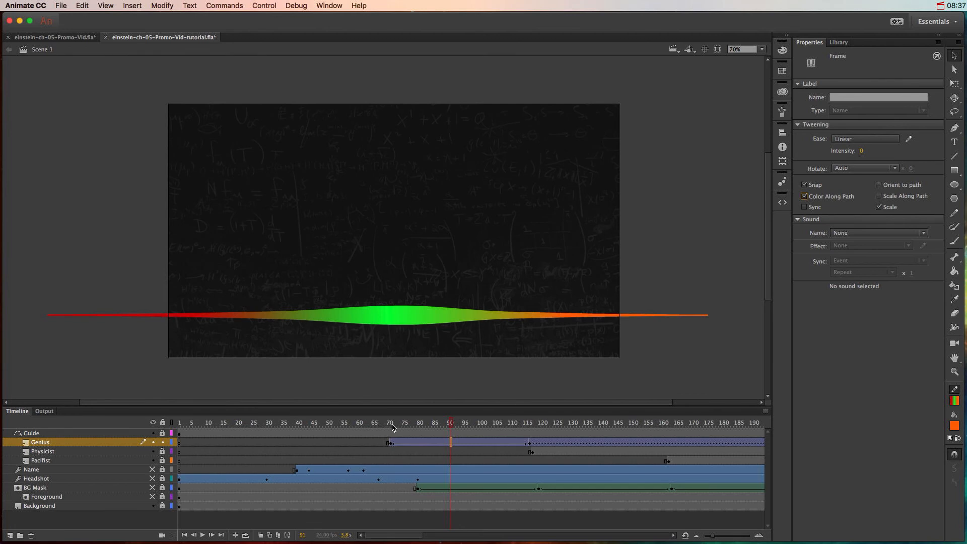
click(392, 427)
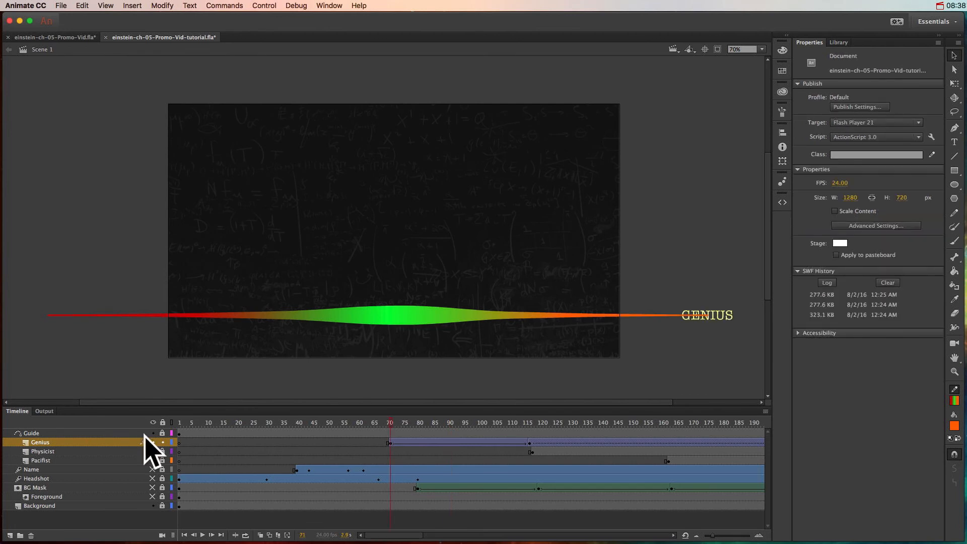
click(153, 434)
drag(391, 426, 532, 431)
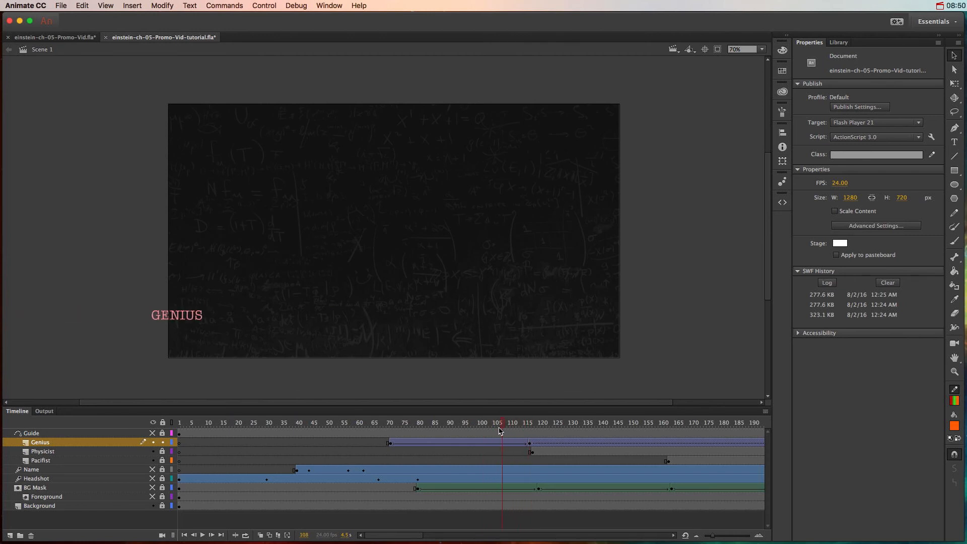
drag(496, 430, 392, 432)
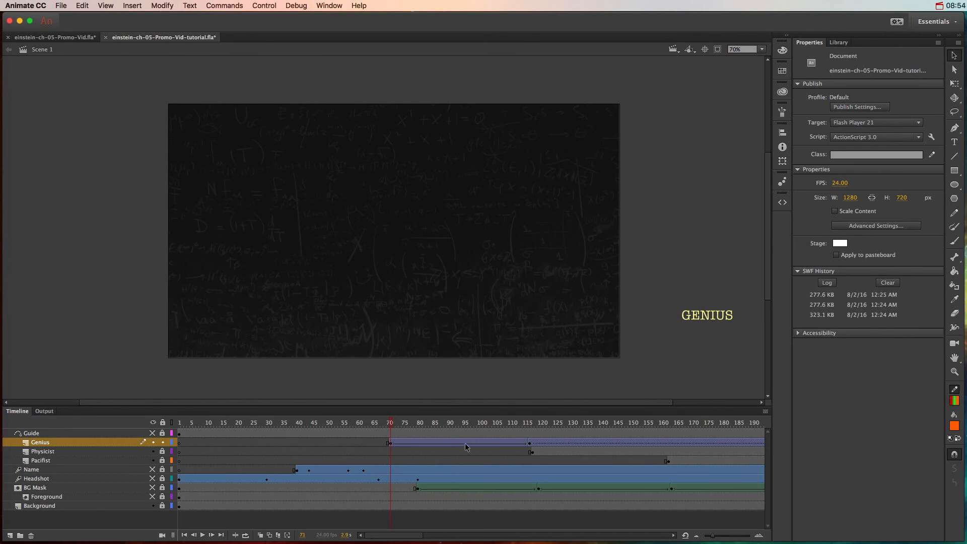
Turn on Scale Along Path for the Genius tween and preview the motion up to frame 115.
click(464, 442)
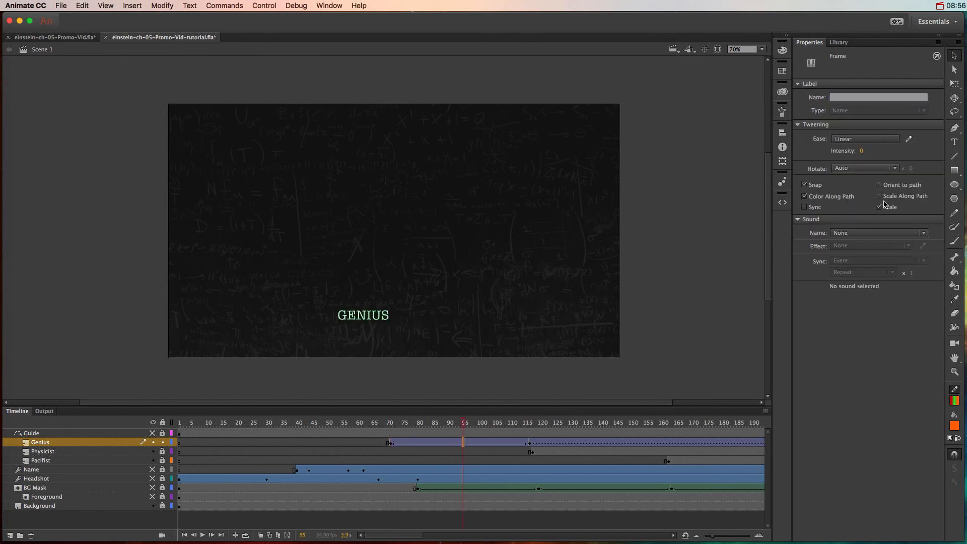
click(896, 198)
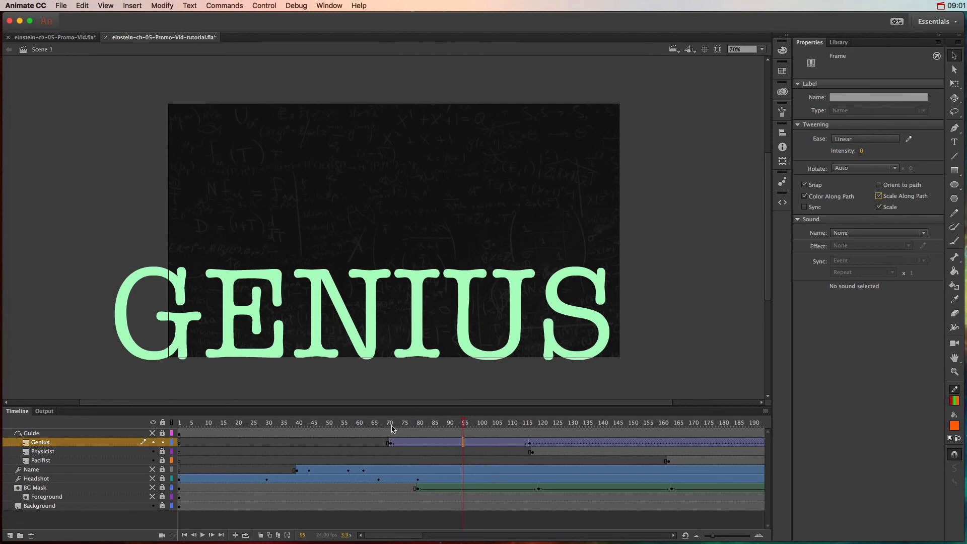
click(394, 427)
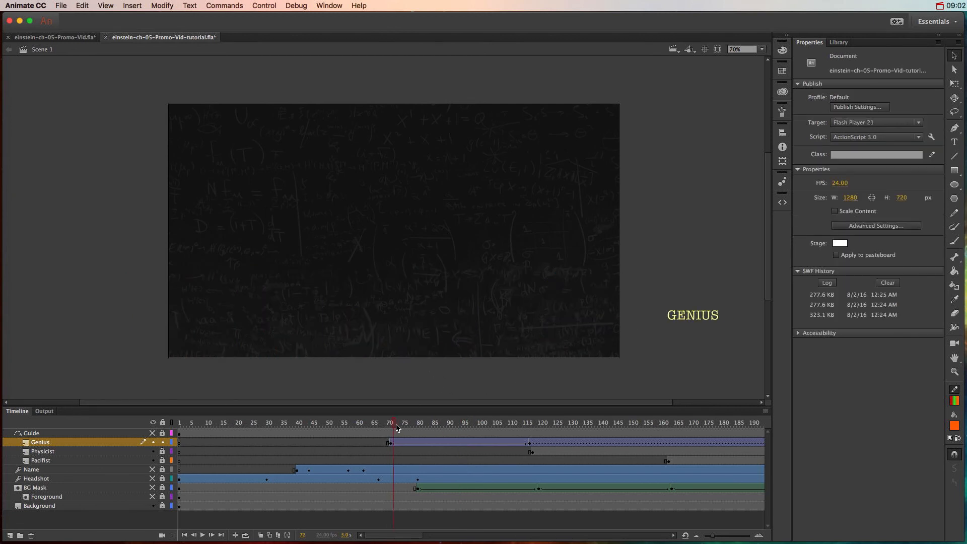
drag(397, 428, 524, 438)
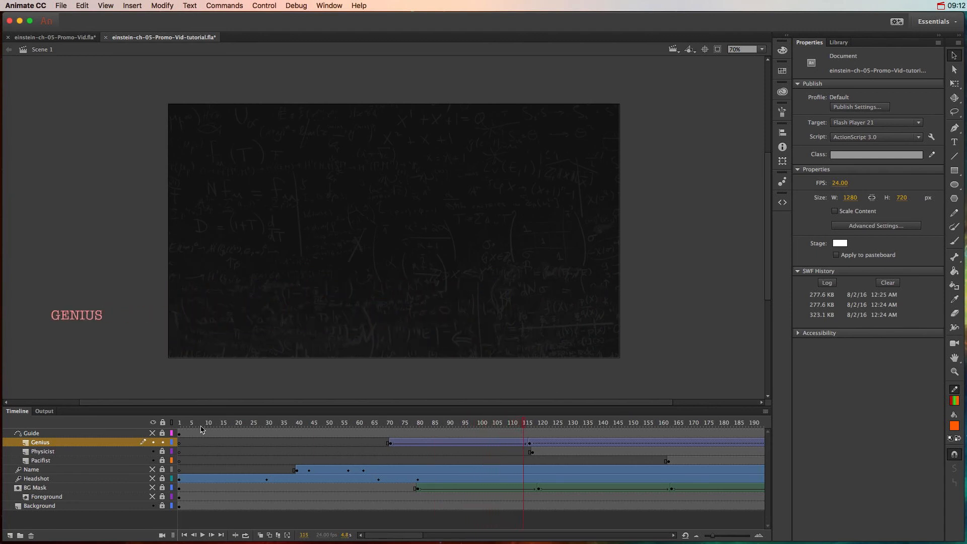
Show the Guide layer, unlock only that layer, and narrow the middle of the guide stroke with the Width tool.
click(153, 434)
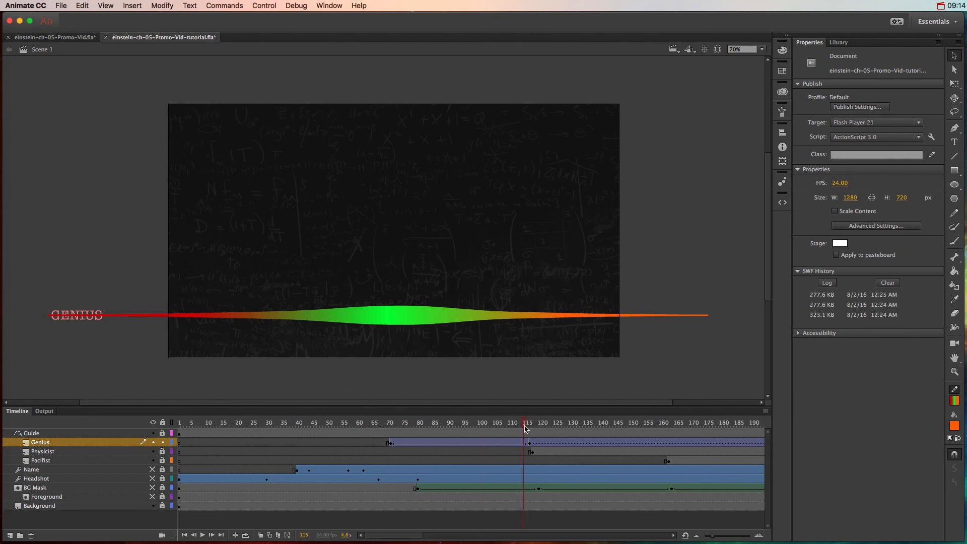
drag(526, 429, 440, 434)
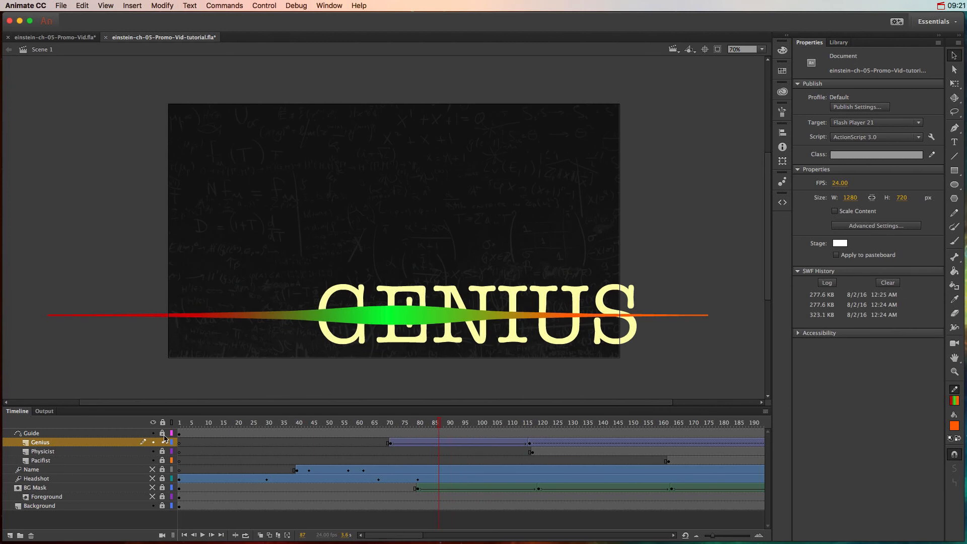
alt+click(162, 433)
click(954, 327)
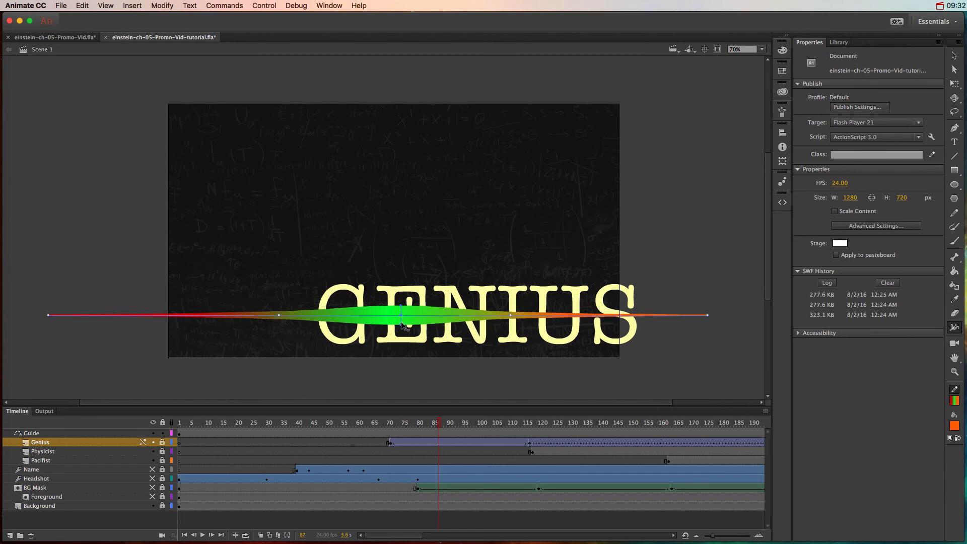
key(cmd+z)
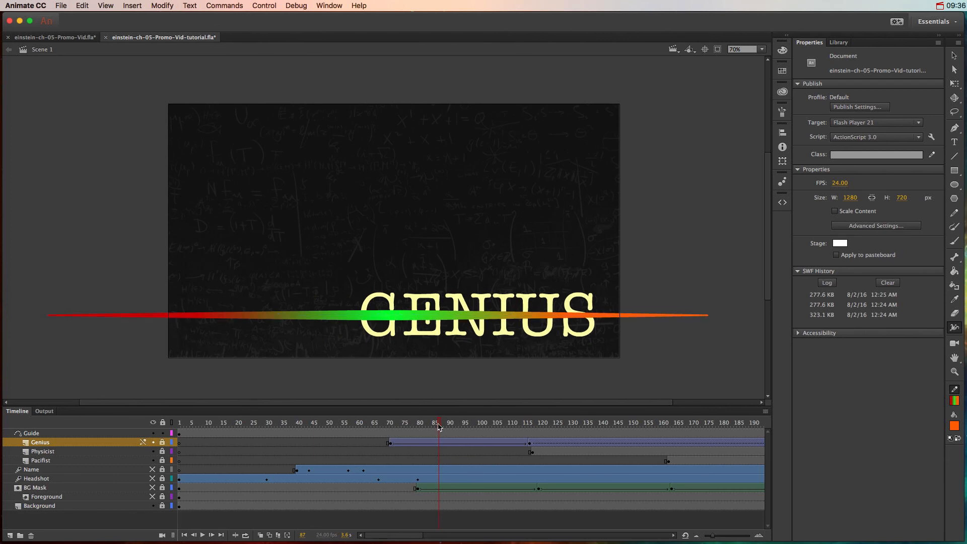
Remove the classic tween from the Genius layer's frames after the frame 117 keyframe.
mouse_move(439, 427)
mouse_down()
mouse_move(396, 428)
mouse_move(545, 443)
mouse_up()
right_click(547, 445)
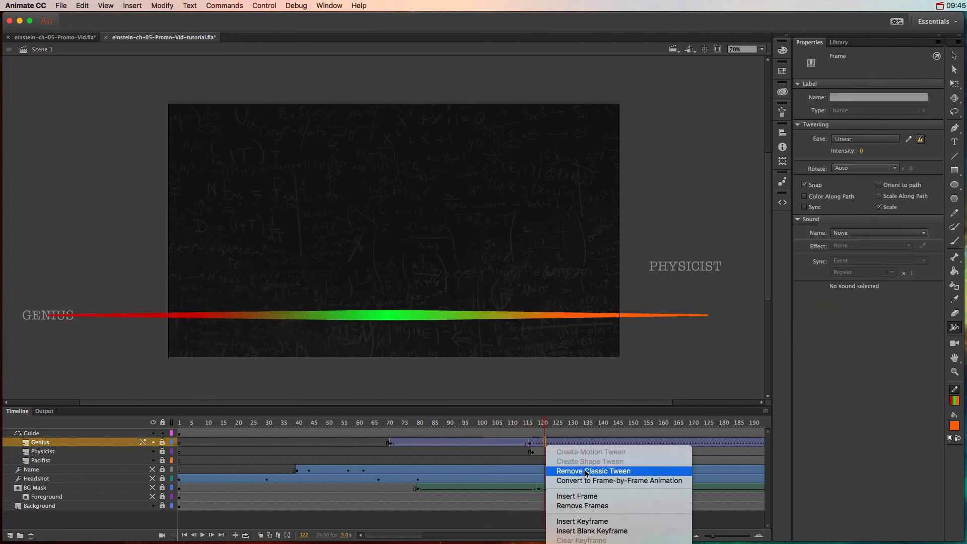
click(581, 471)
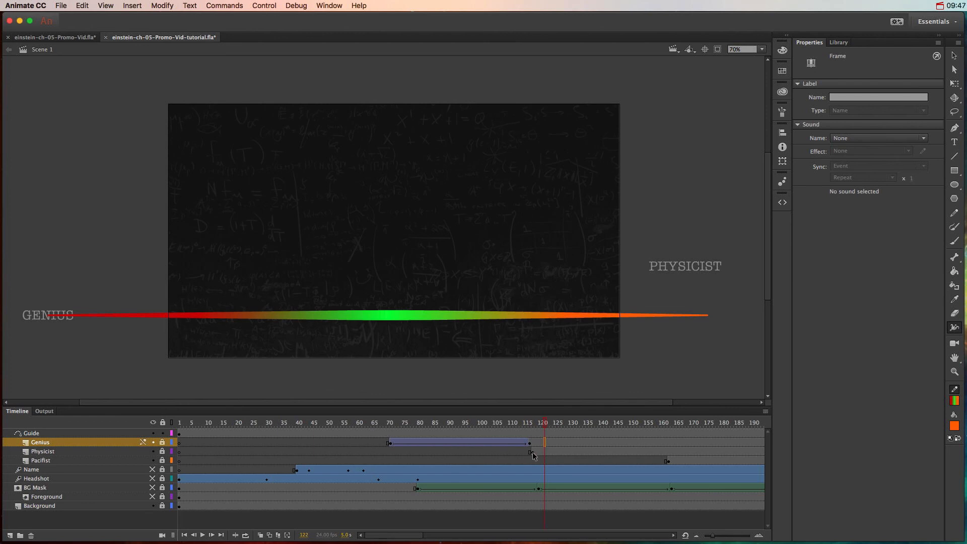
Unlock only the Physicist layer and snap PHYSICIST at frame 118 onto the guide's right end, at about X 1530, Y 601.
click(533, 451)
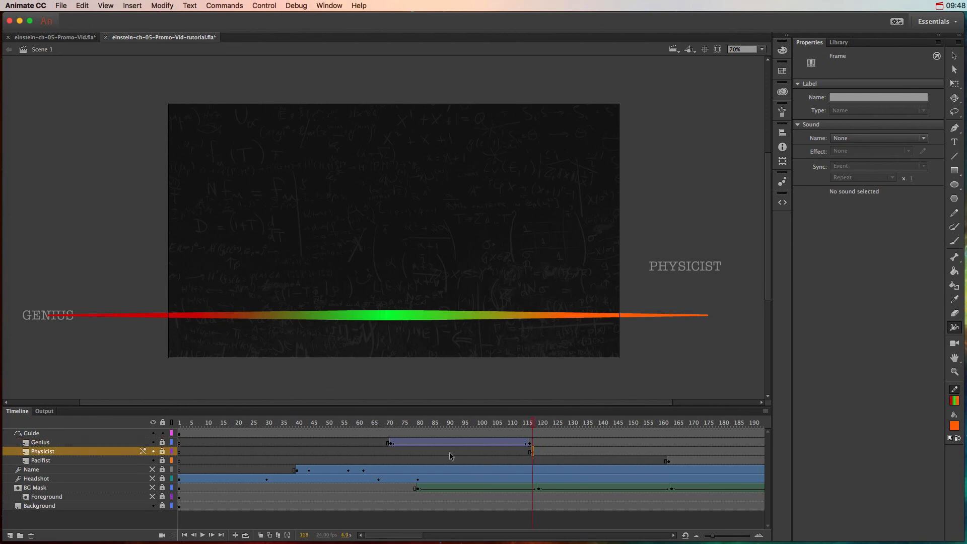
scroll(450, 452, right, 3)
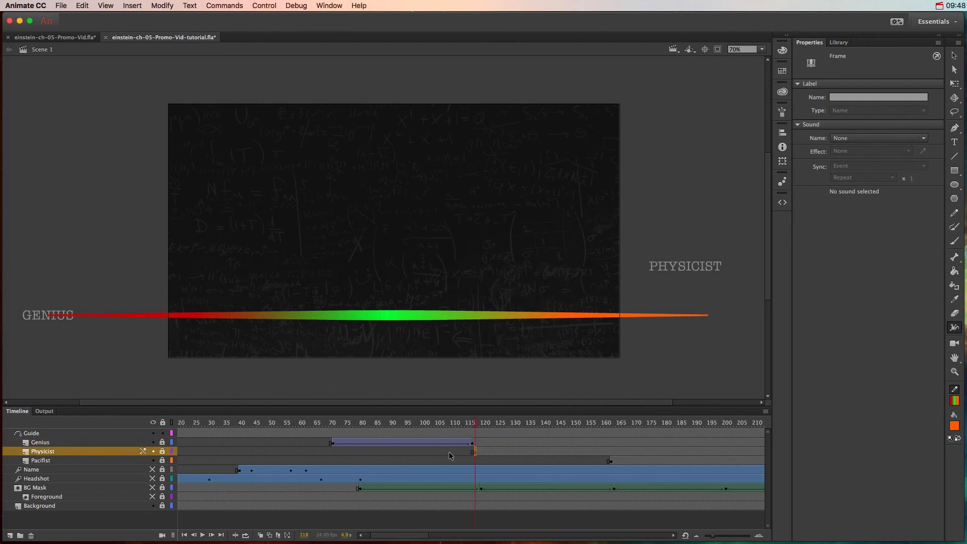
scroll(448, 452, right, 2)
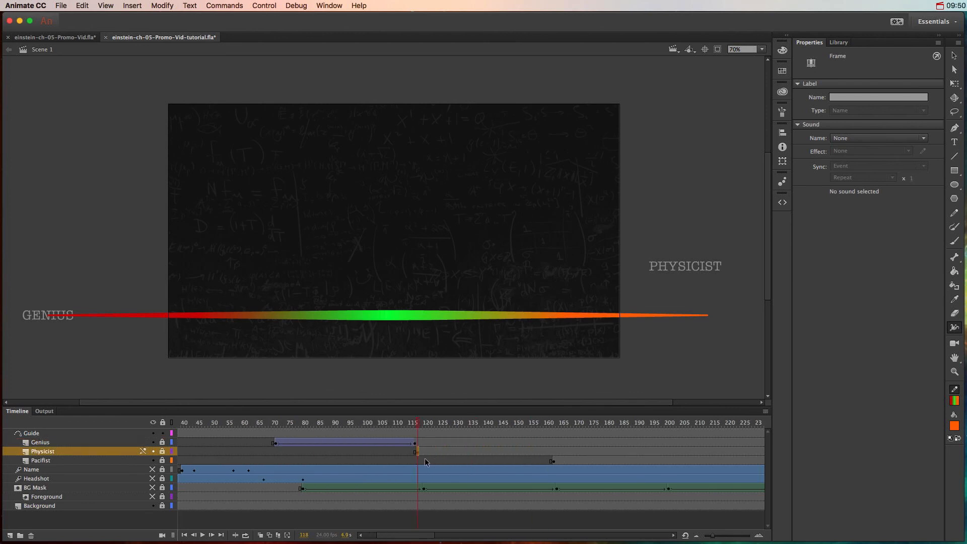
click(162, 451)
click(955, 55)
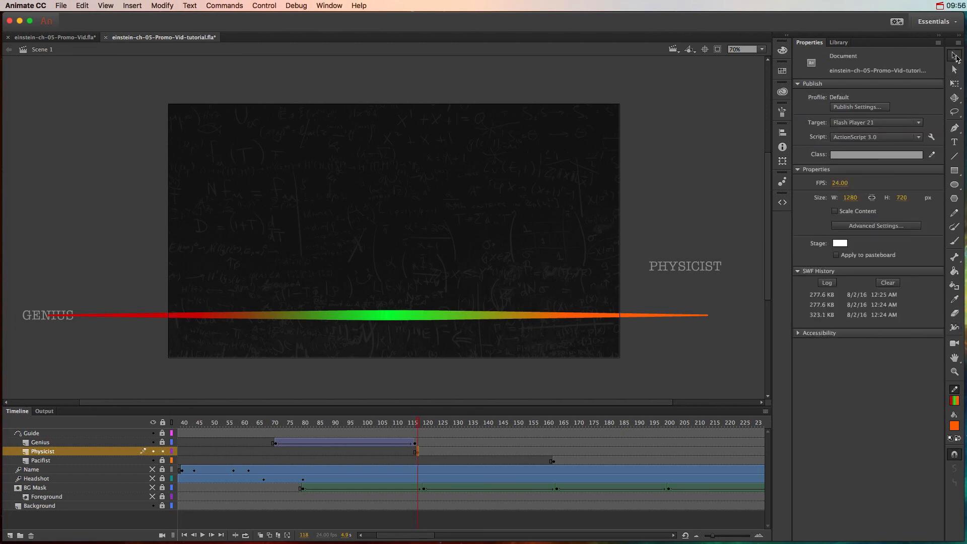
drag(695, 270, 703, 316)
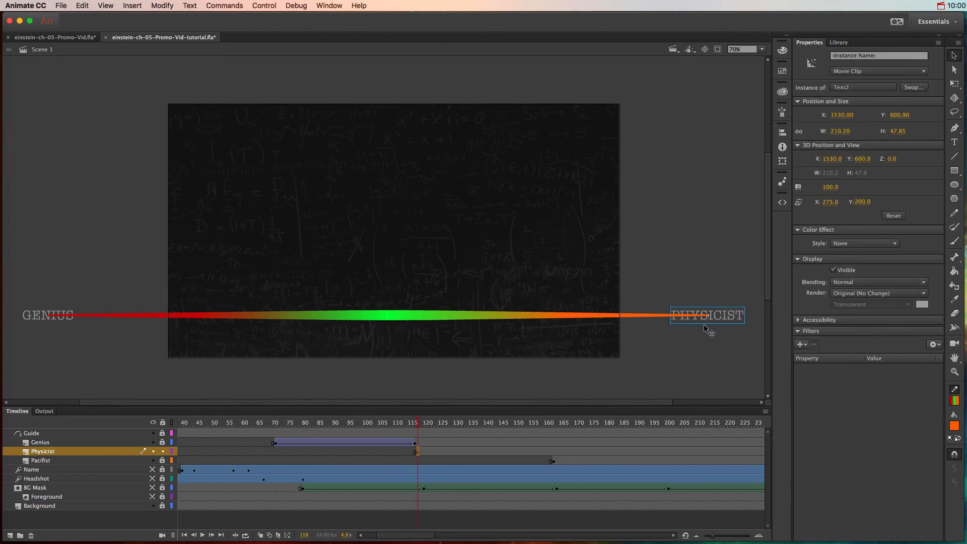
drag(703, 324, 703, 325)
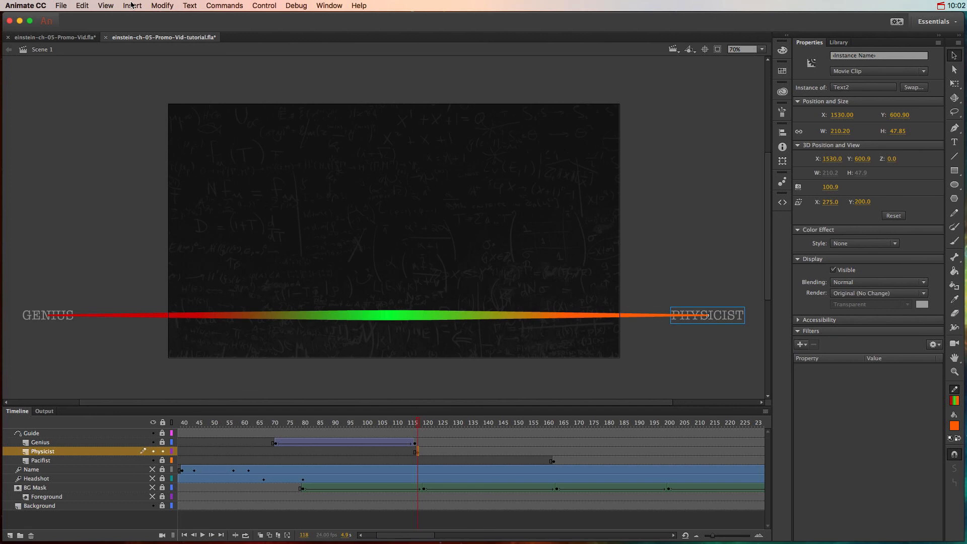
Create a classic tween on the Physicist layer from frame 118 and insert a keyframe at frame 162.
click(132, 5)
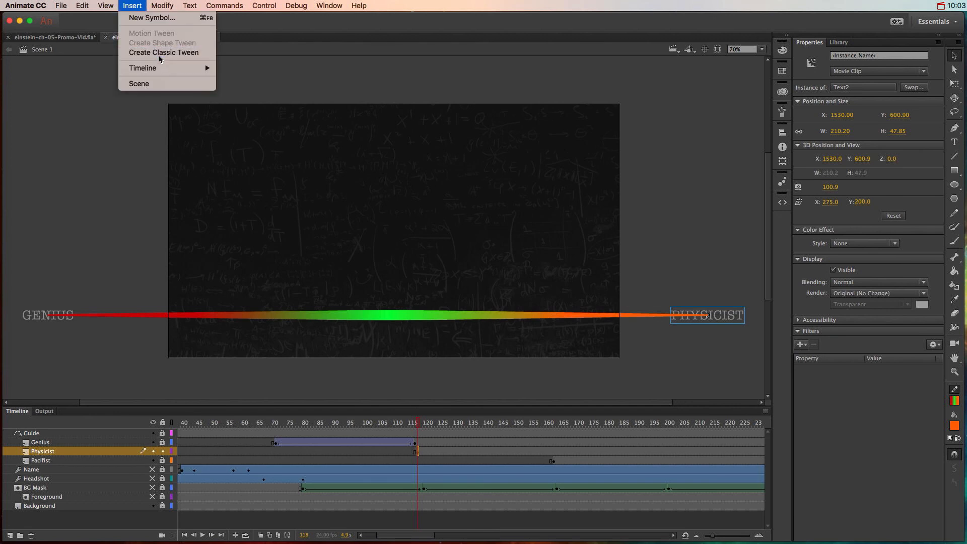
click(160, 57)
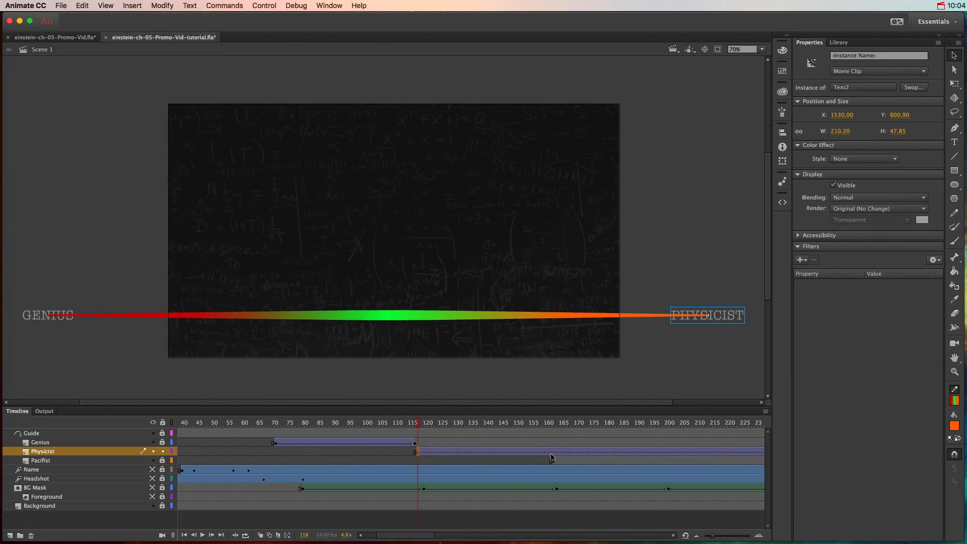
click(551, 451)
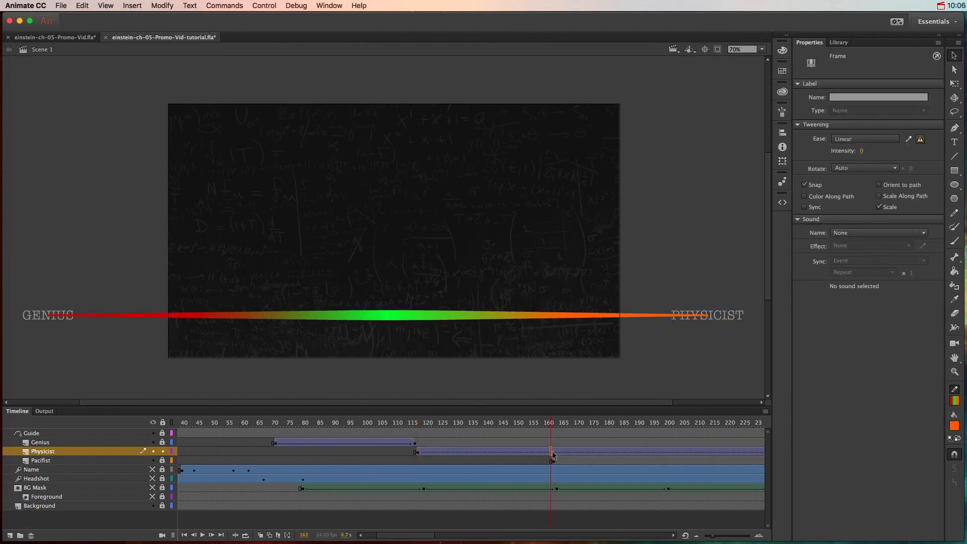
right_click(551, 453)
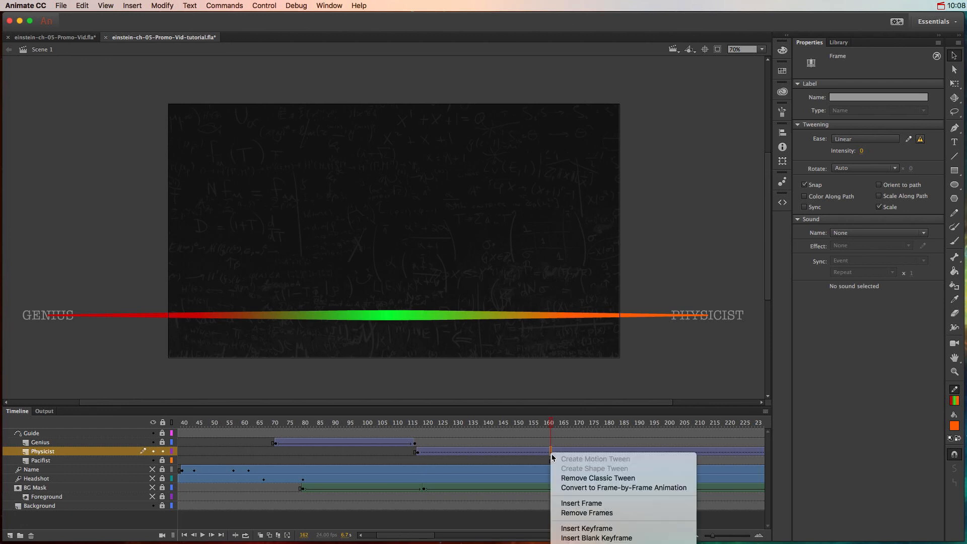
click(585, 528)
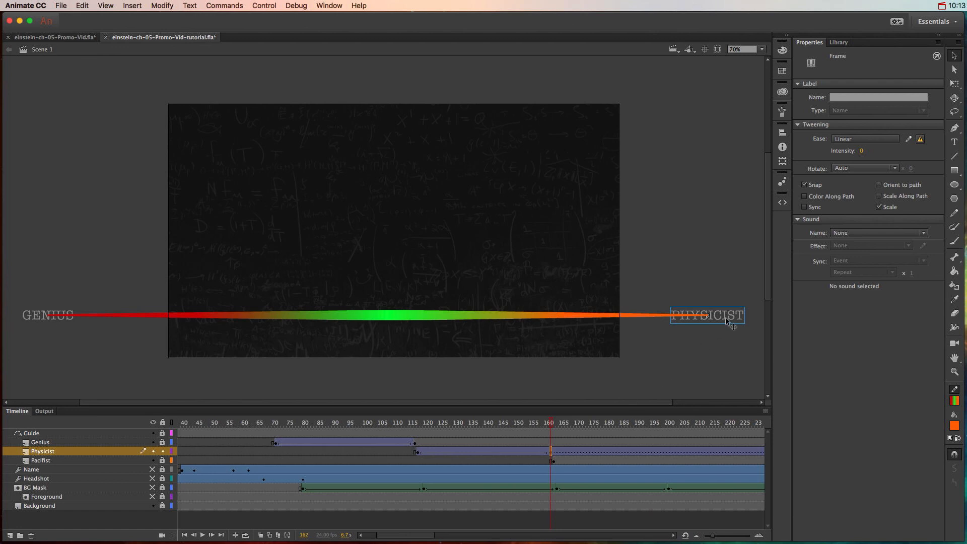
Snap PHYSICIST at frame 162 onto the guide's left end, at about X -340, Y 601, and hide the Genius layer.
drag(732, 322, 65, 321)
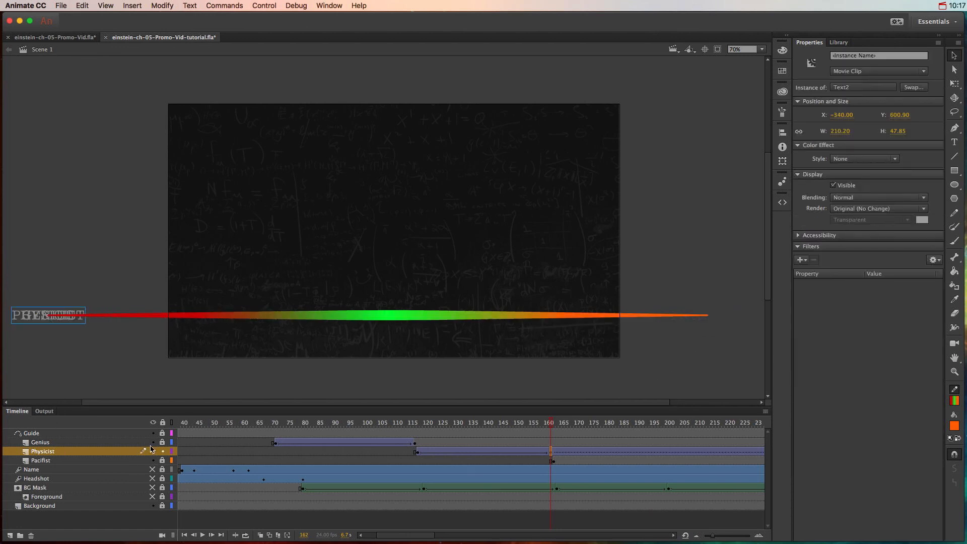
click(153, 444)
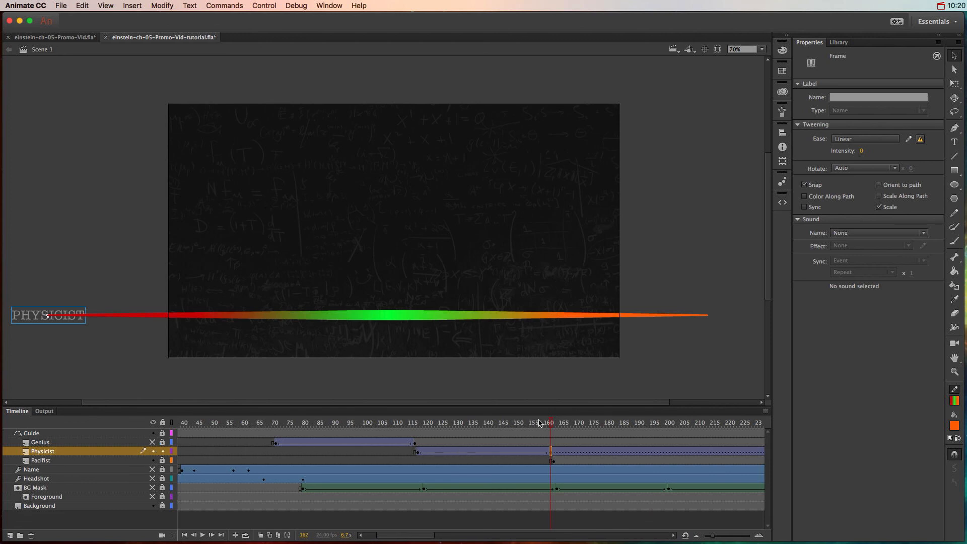
Turn on Color Along Path and Scale Along Path for the Physicist tween and preview the motion from frame 118 to 162.
click(425, 426)
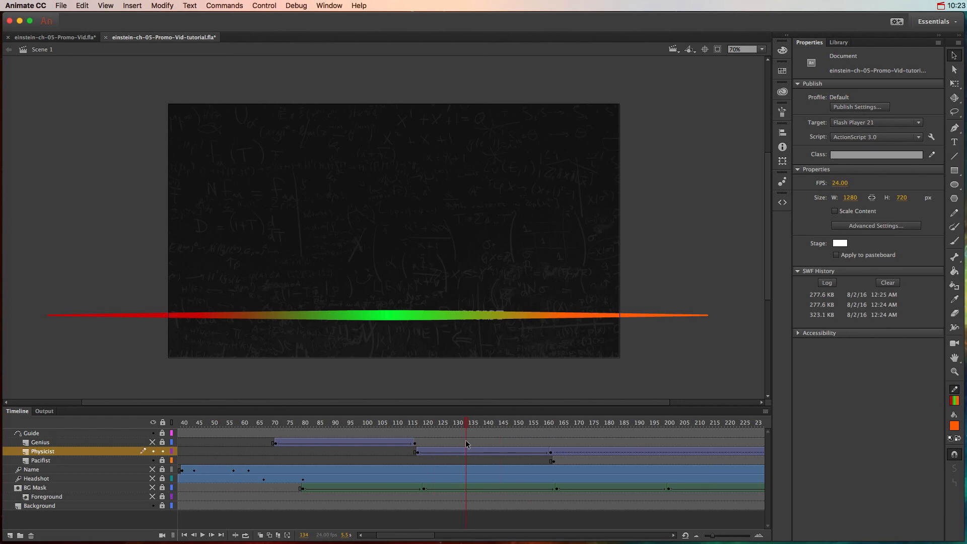
click(466, 451)
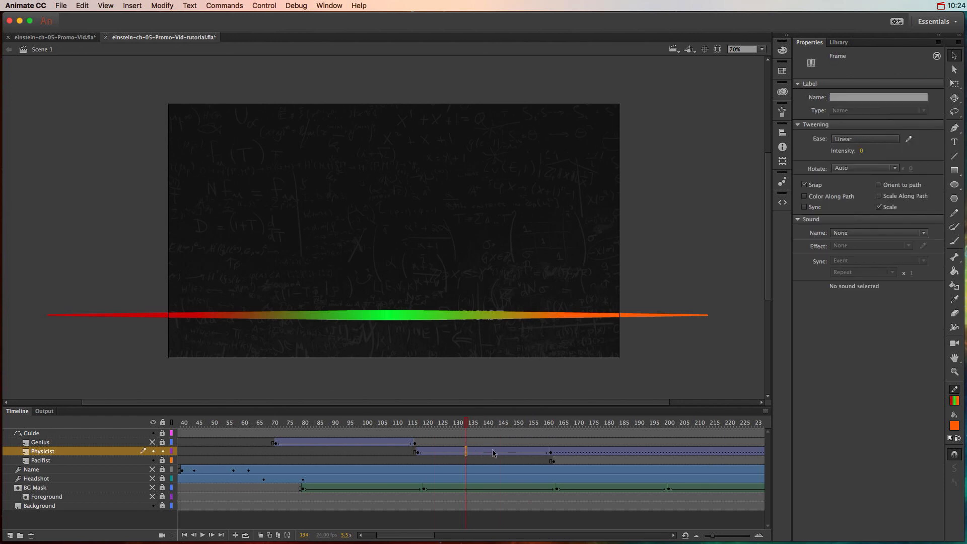
click(826, 200)
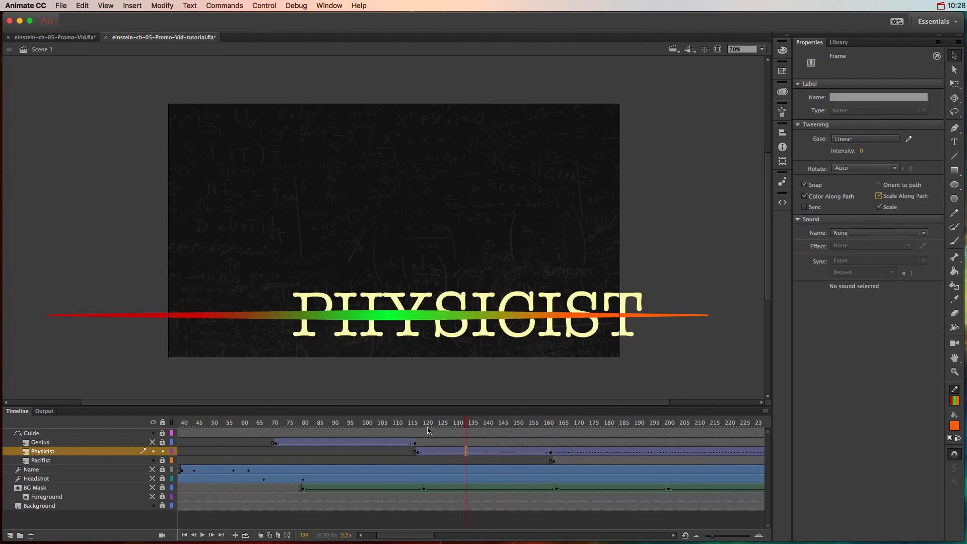
click(420, 428)
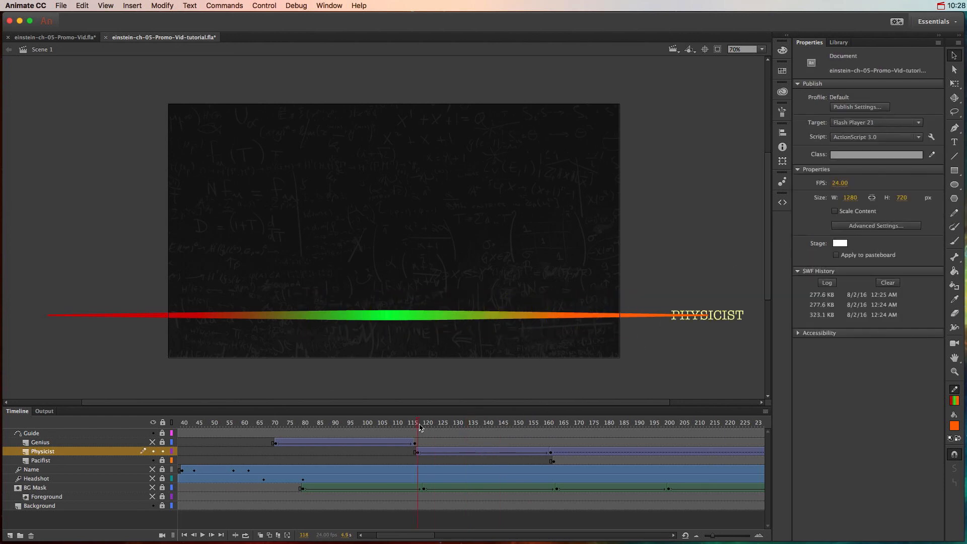
drag(420, 427, 548, 427)
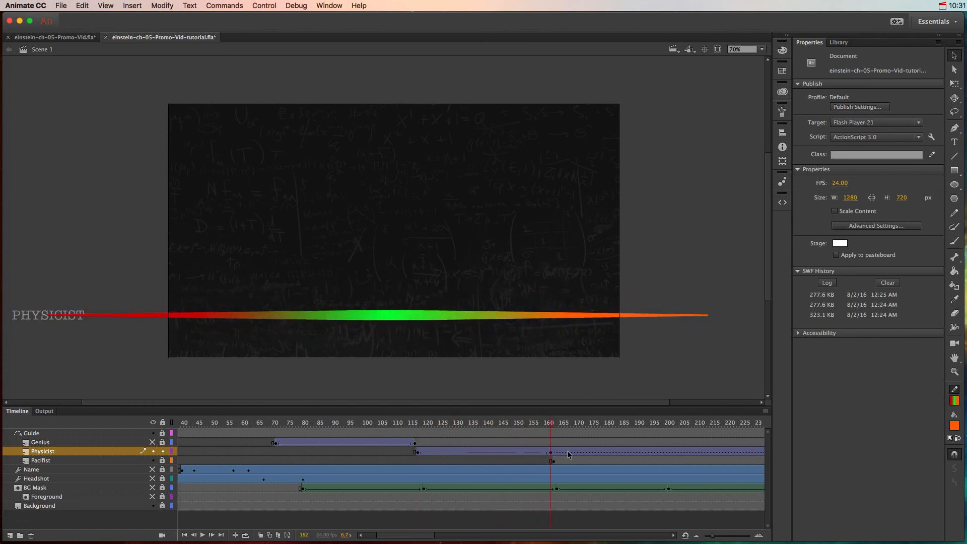
Remove the classic tween from the Physicist layer's frames after the frame 162 keyframe.
click(580, 451)
right_click(585, 453)
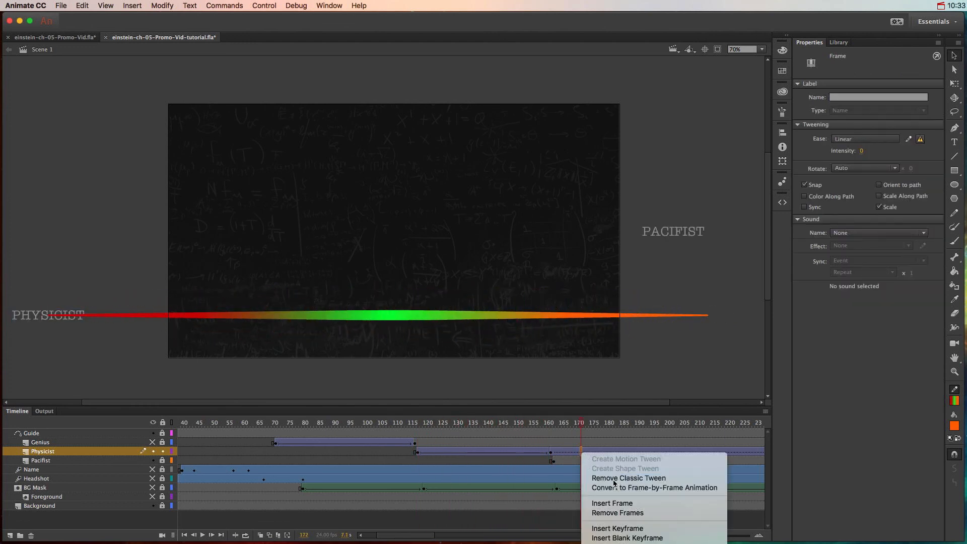
click(612, 478)
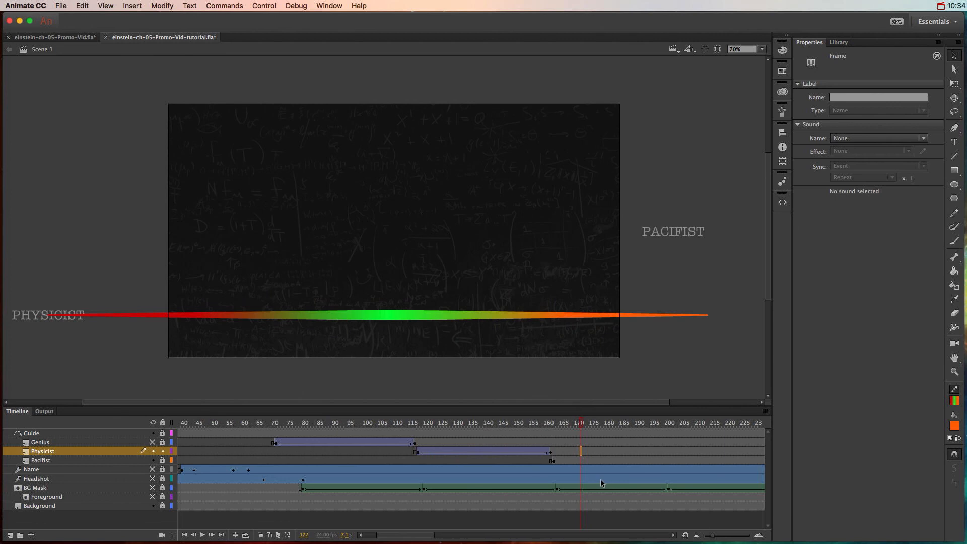
Make Pacifist the active layer.
scroll(591, 464, right, 5)
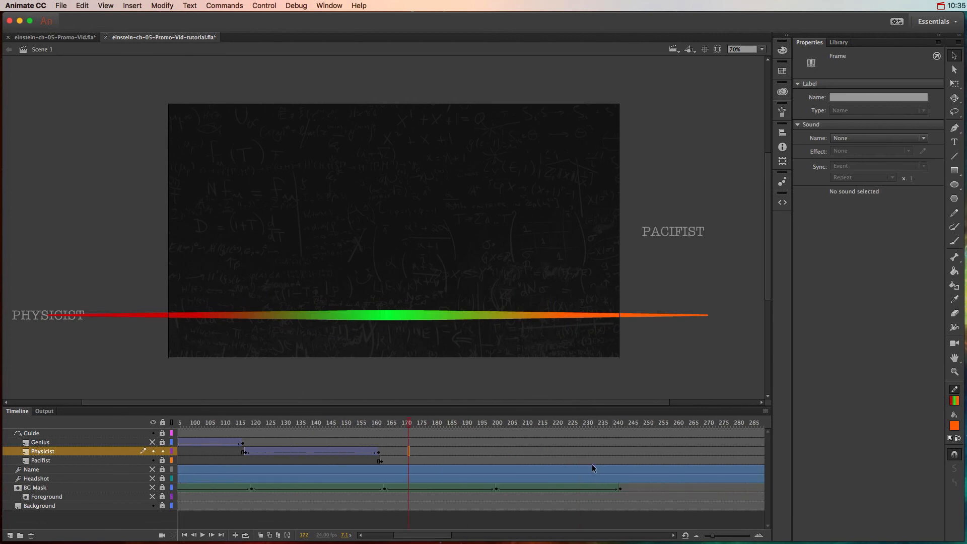
click(93, 463)
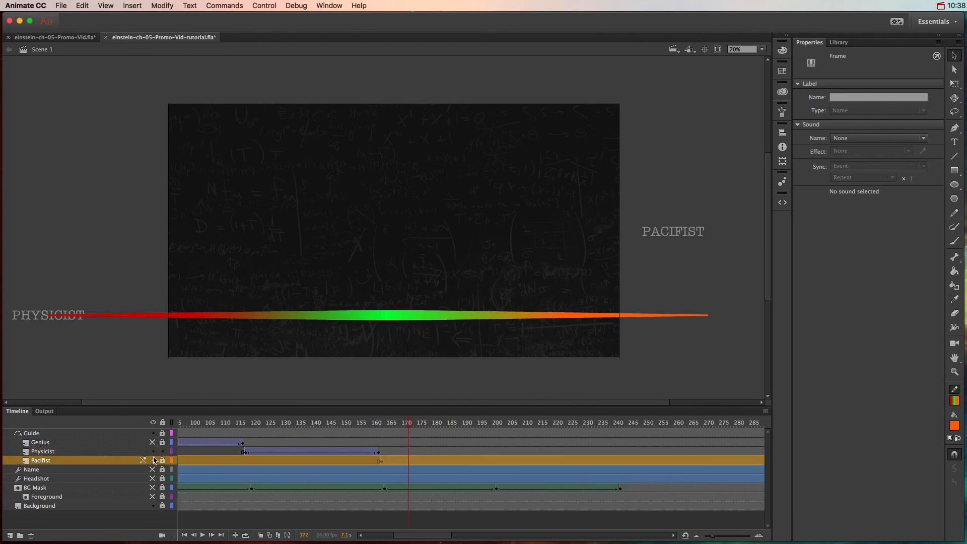